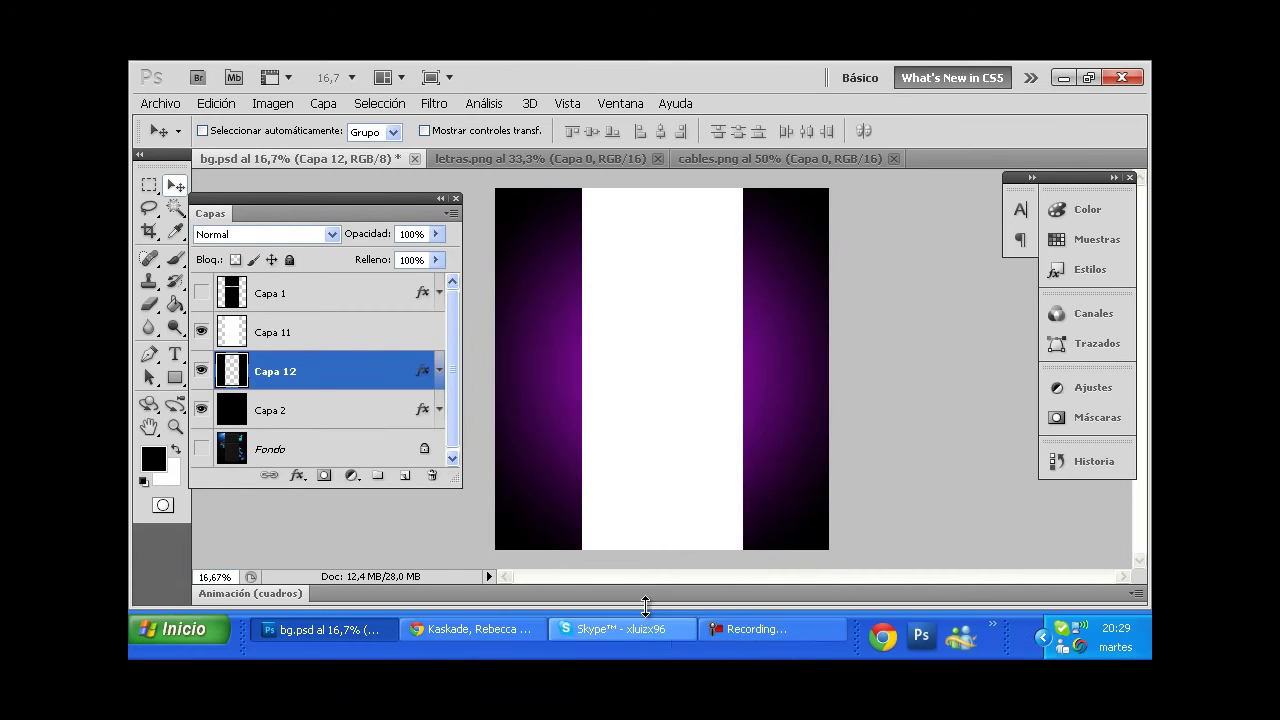
Step: Add Brightness/Contrast and Curves adjustment layers to the letras.png lettering
click(500, 160)
click(323, 103)
click(450, 200)
click(352, 475)
click(395, 245)
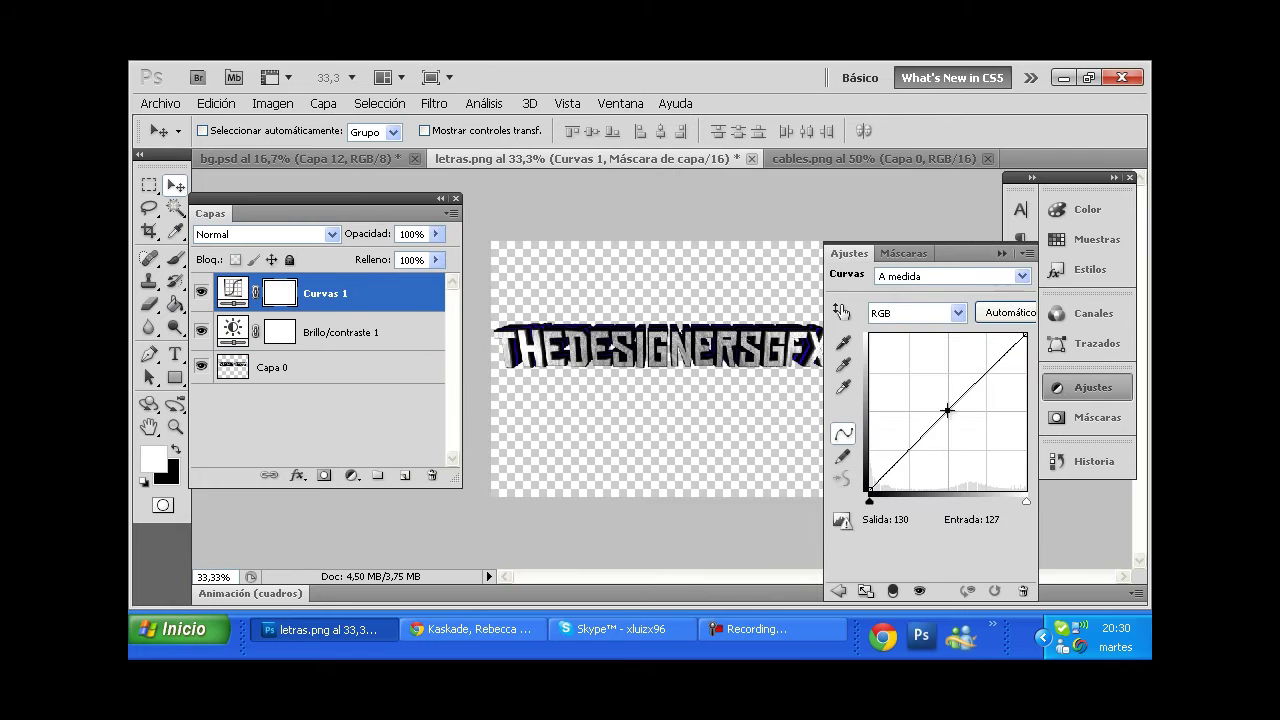
click(719, 388)
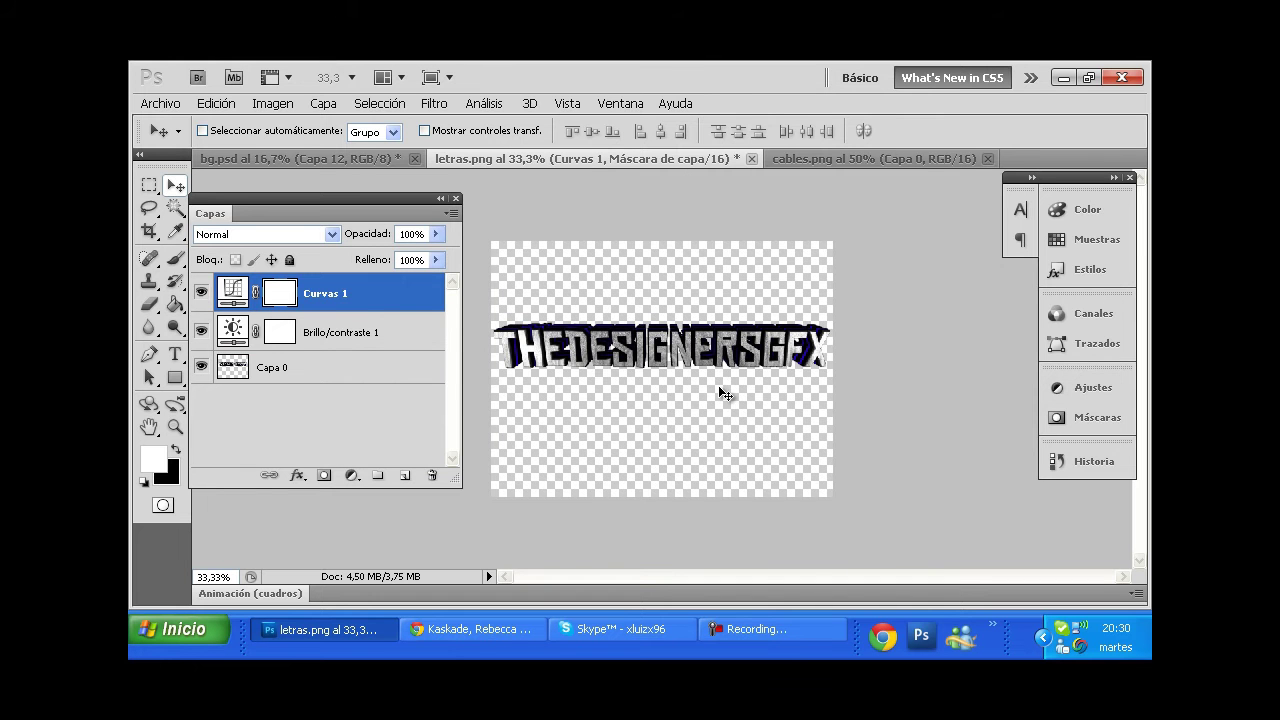
Step: Add a violet-orange Gradient Map blended in Soft Light at 57% opacity
click(352, 475)
click(400, 434)
click(1022, 314)
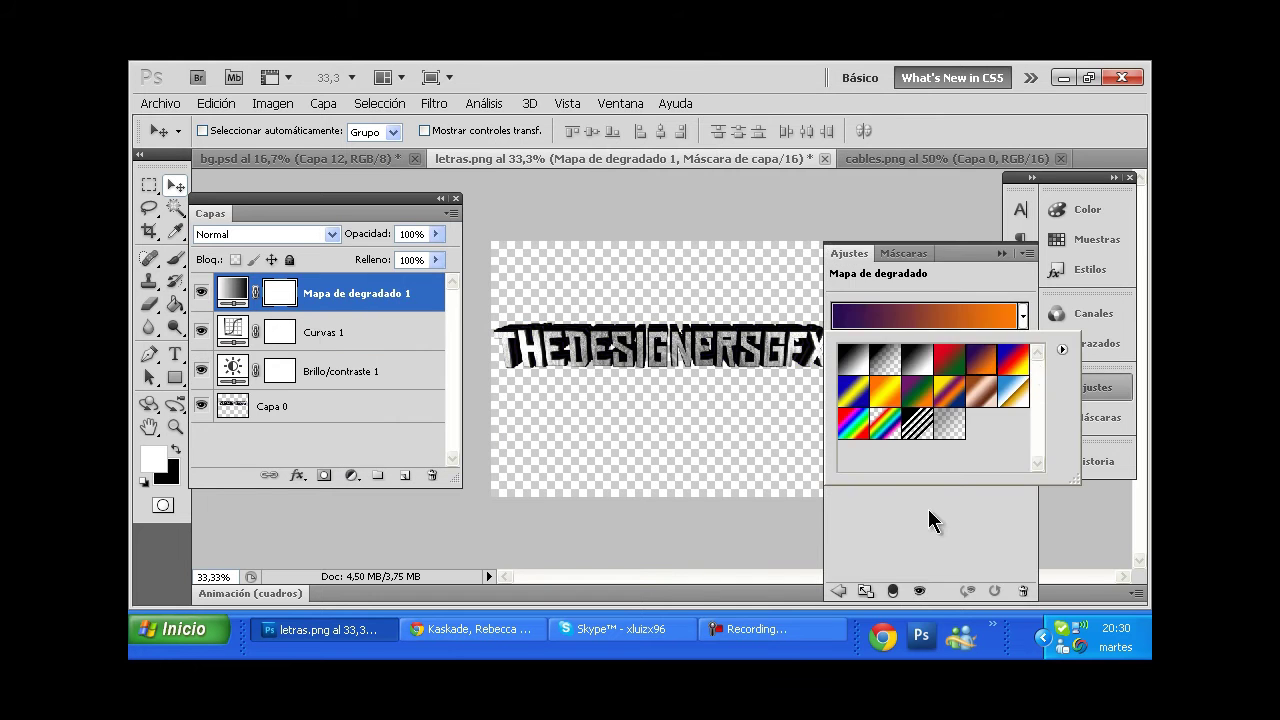
click(950, 325)
click(265, 234)
key(Return)
drag(385, 245, 367, 247)
Step: Merge visible layers, rotate the lettering 90° to stand vertically, and drag it into bg.psd
click(316, 103)
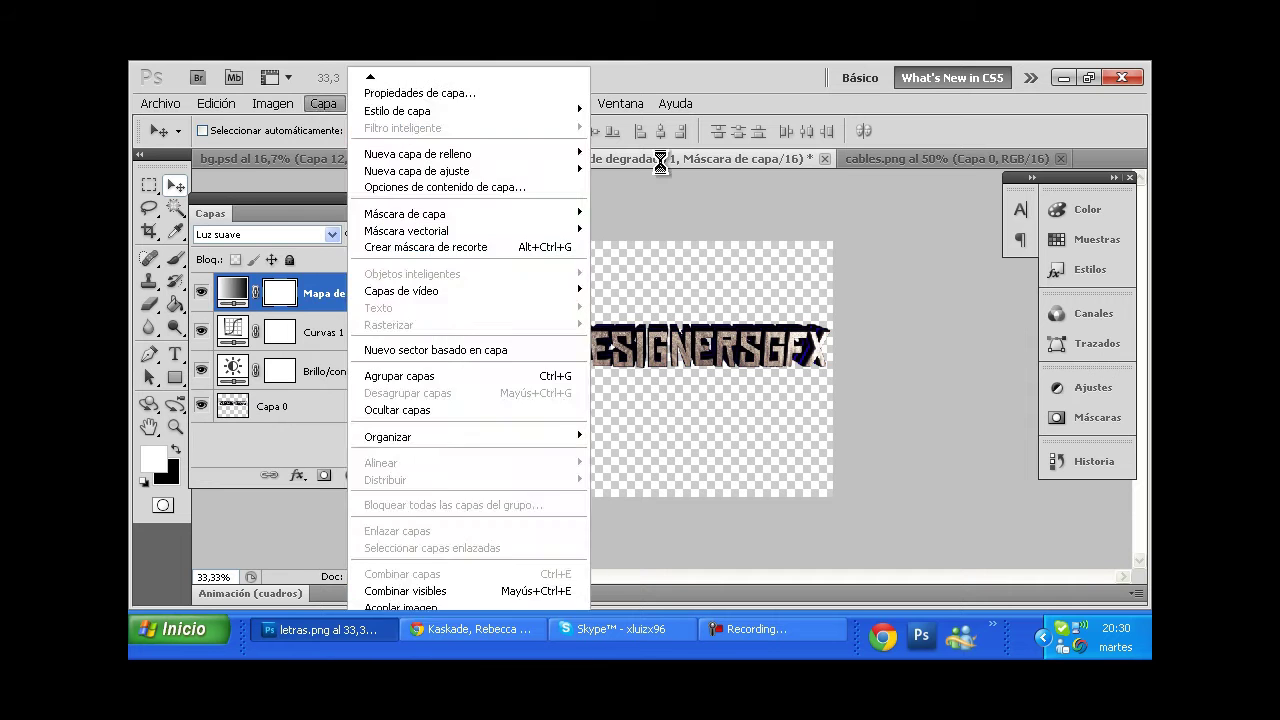
key(shift+ctrl+e)
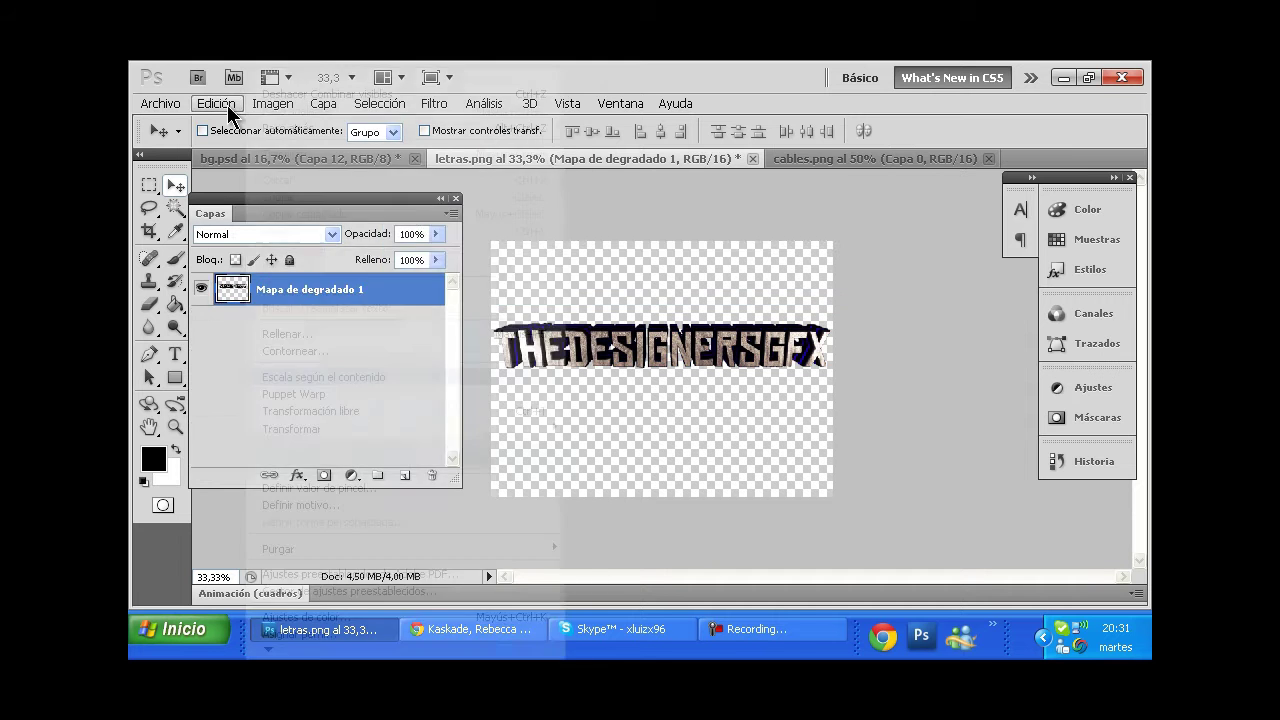
click(227, 103)
click(640, 580)
click(229, 103)
mouse_move(291, 428)
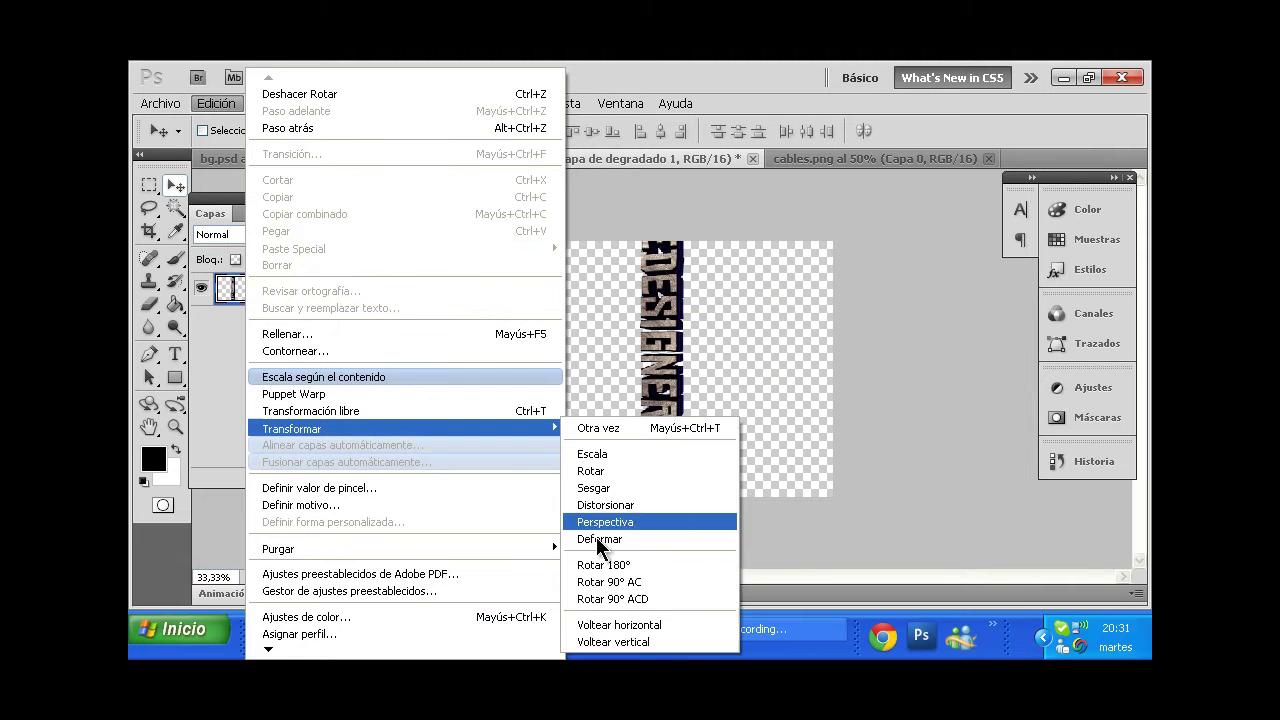
click(663, 594)
click(272, 103)
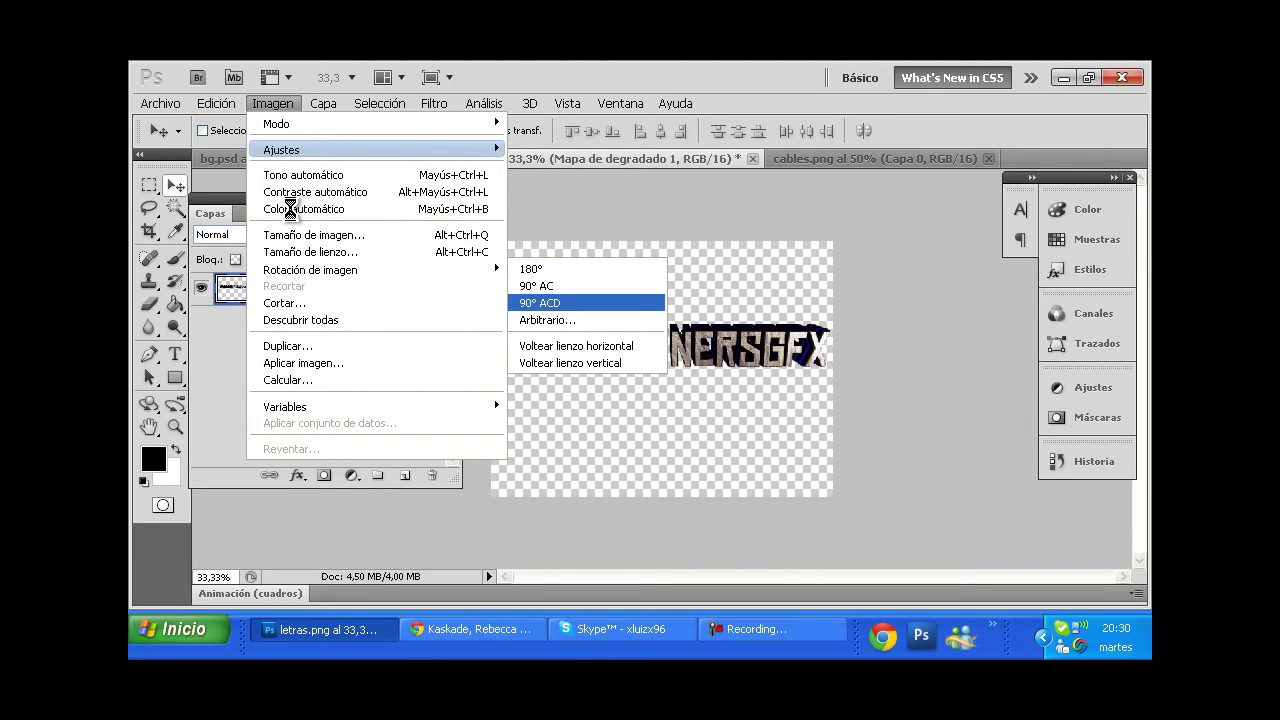
drag(638, 349, 503, 280)
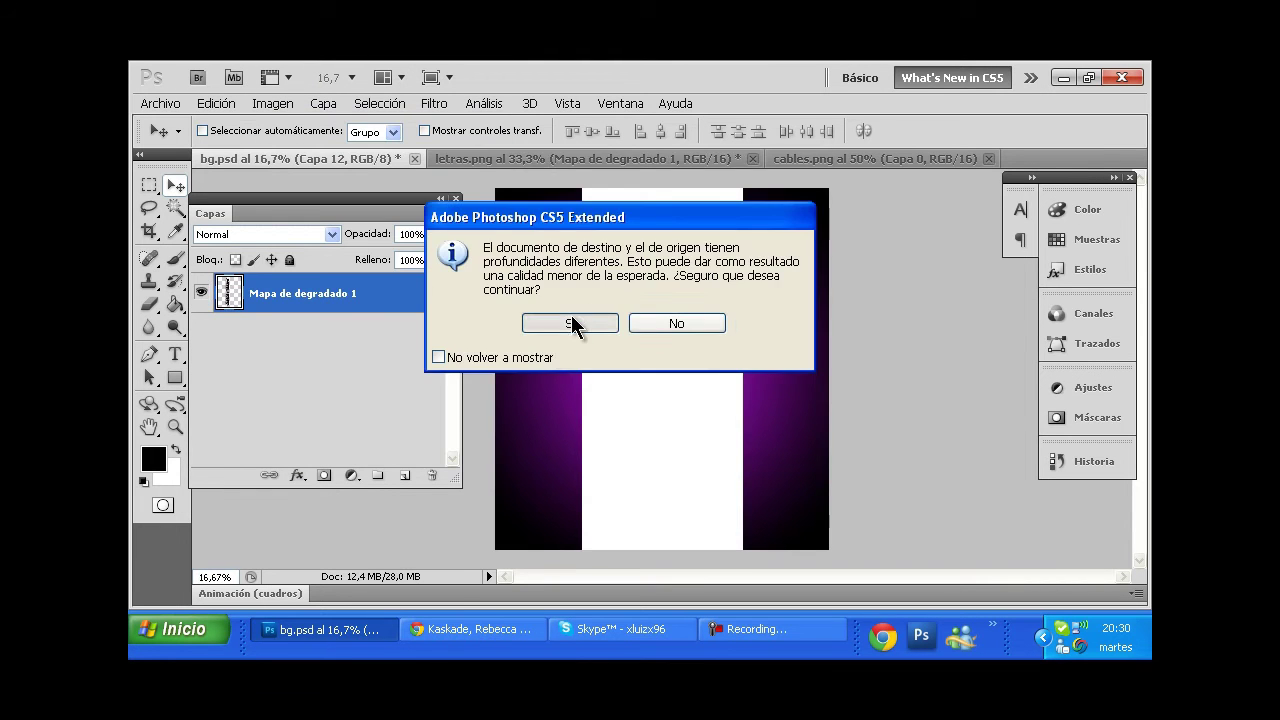
Step: Accept the bit-depth warning and open the 374 diamond-plate texture from Pack > Texturas
click(569, 323)
key(ctrl+o)
double_click(640, 300)
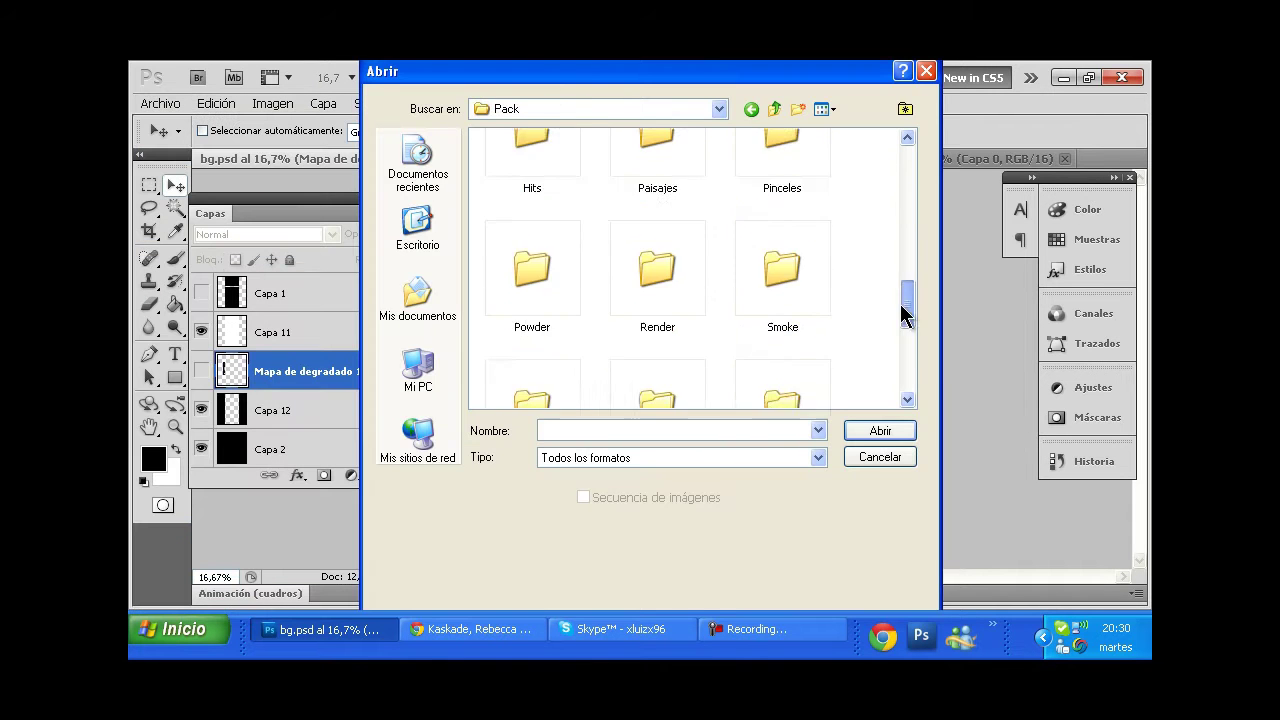
drag(903, 314, 905, 345)
double_click(533, 320)
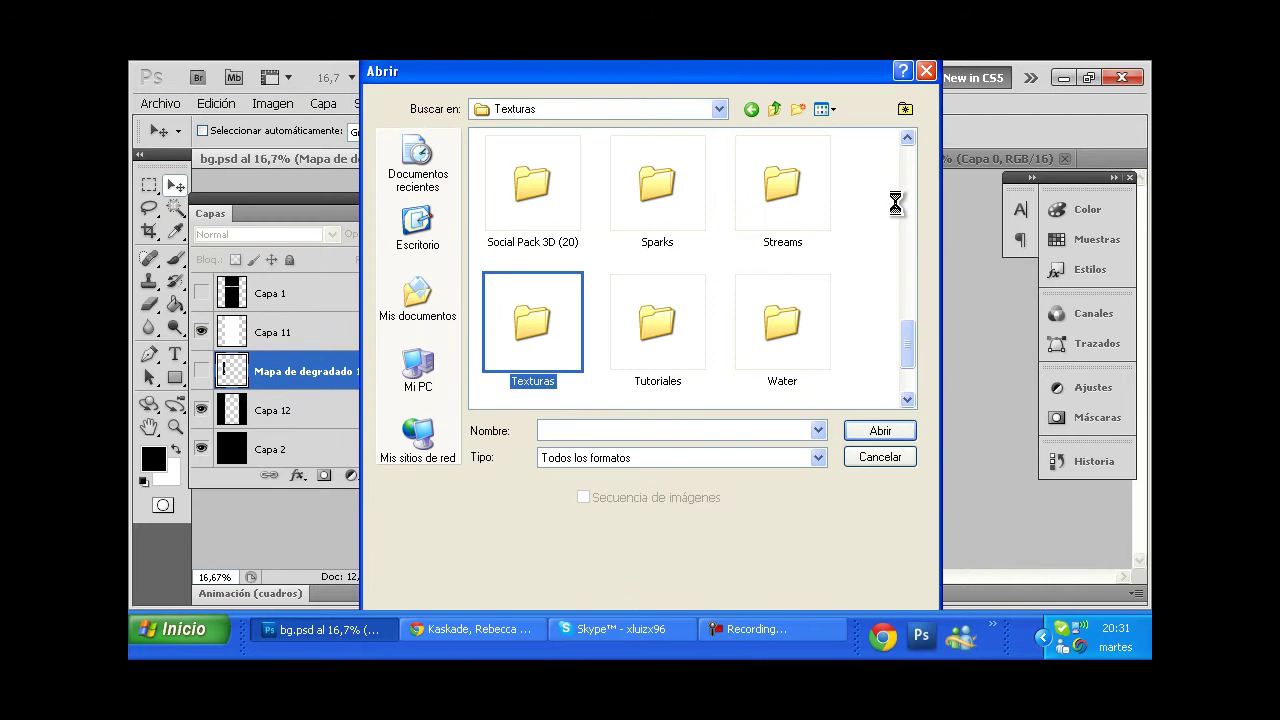
click(908, 400)
scroll(908, 400, down, 5)
scroll(908, 400, down, 5)
scroll(908, 400, down, 5)
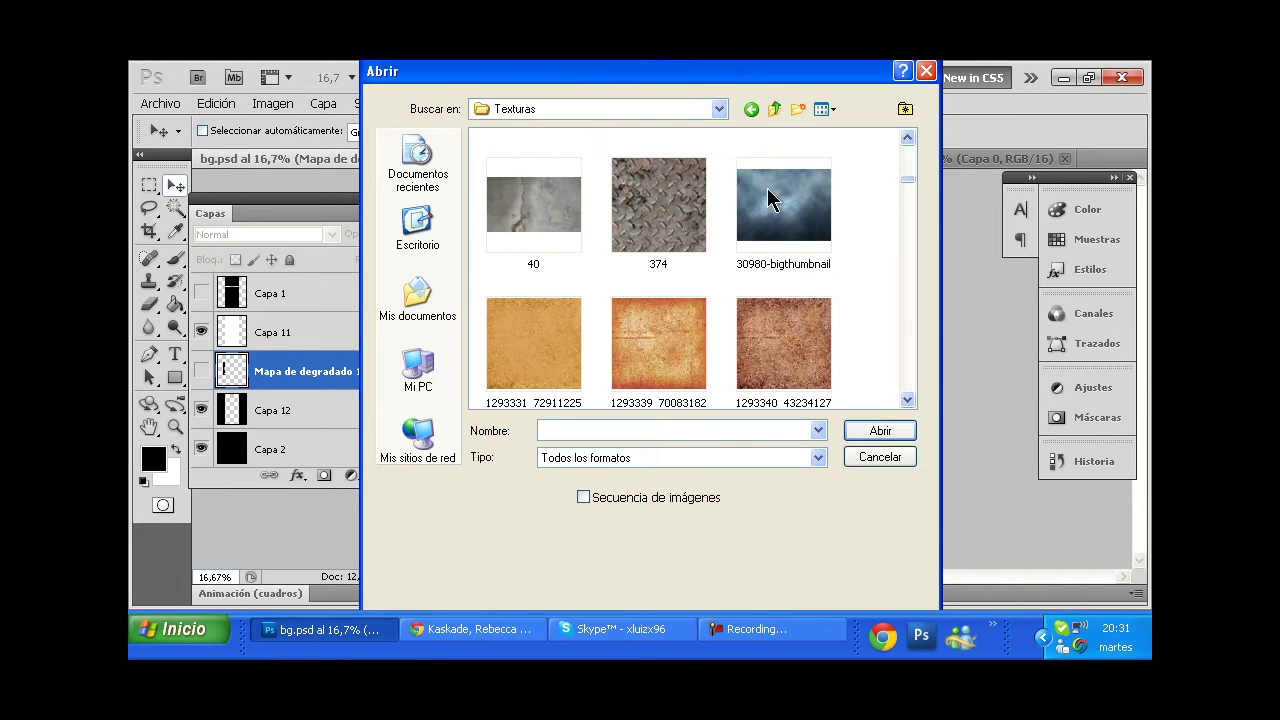
click(658, 205)
click(907, 137)
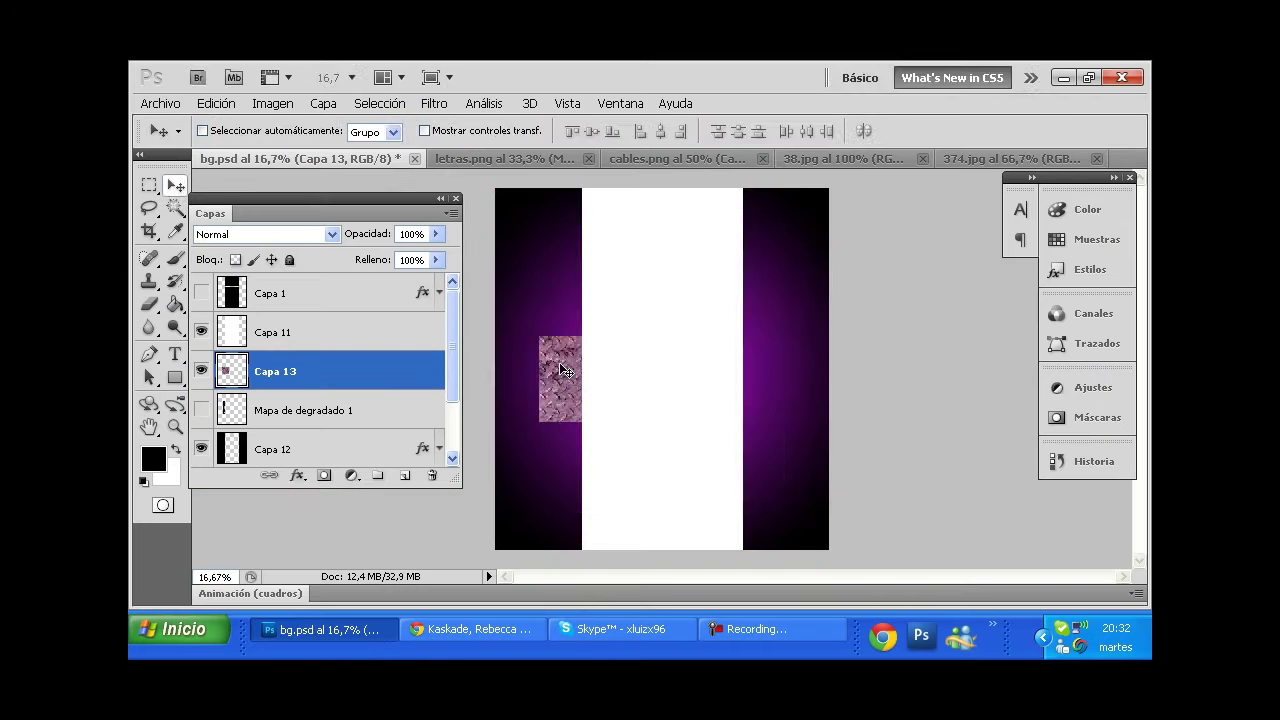
Step: Enlarge the 374 texture with Free Transform to cover the poster
drag(541, 415, 444, 588)
key(Return)
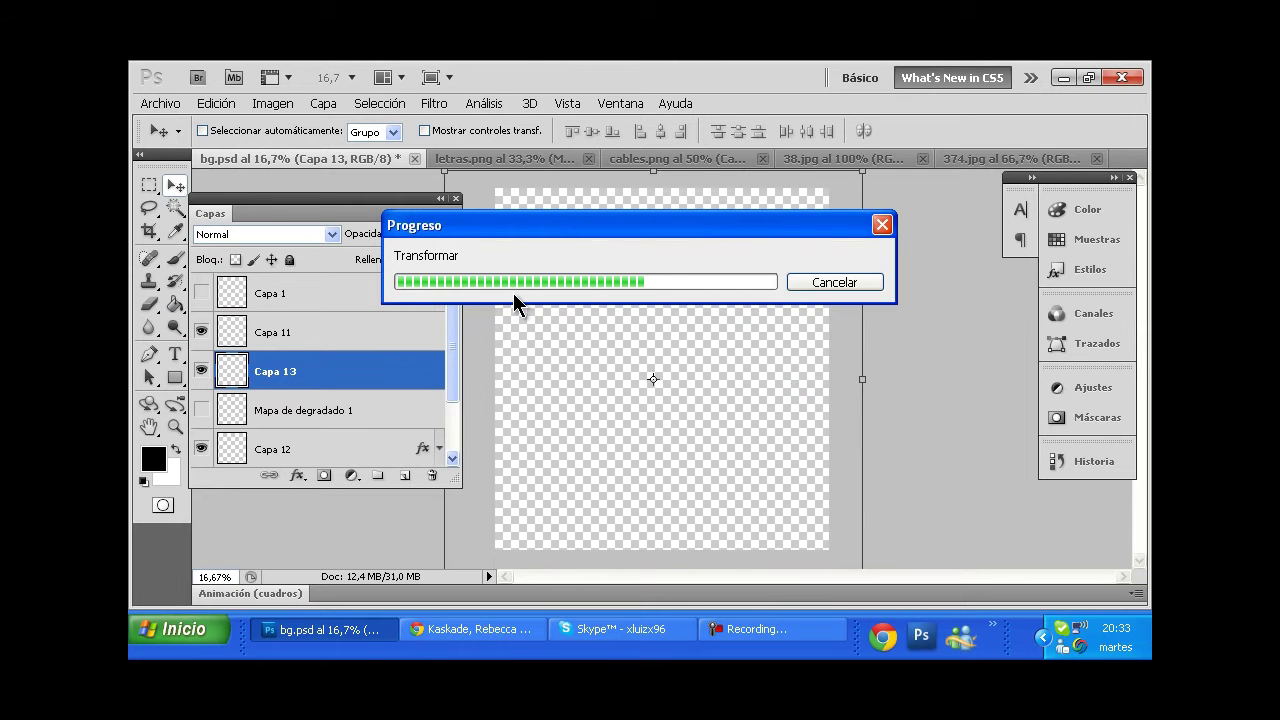
key(ctrl+t)
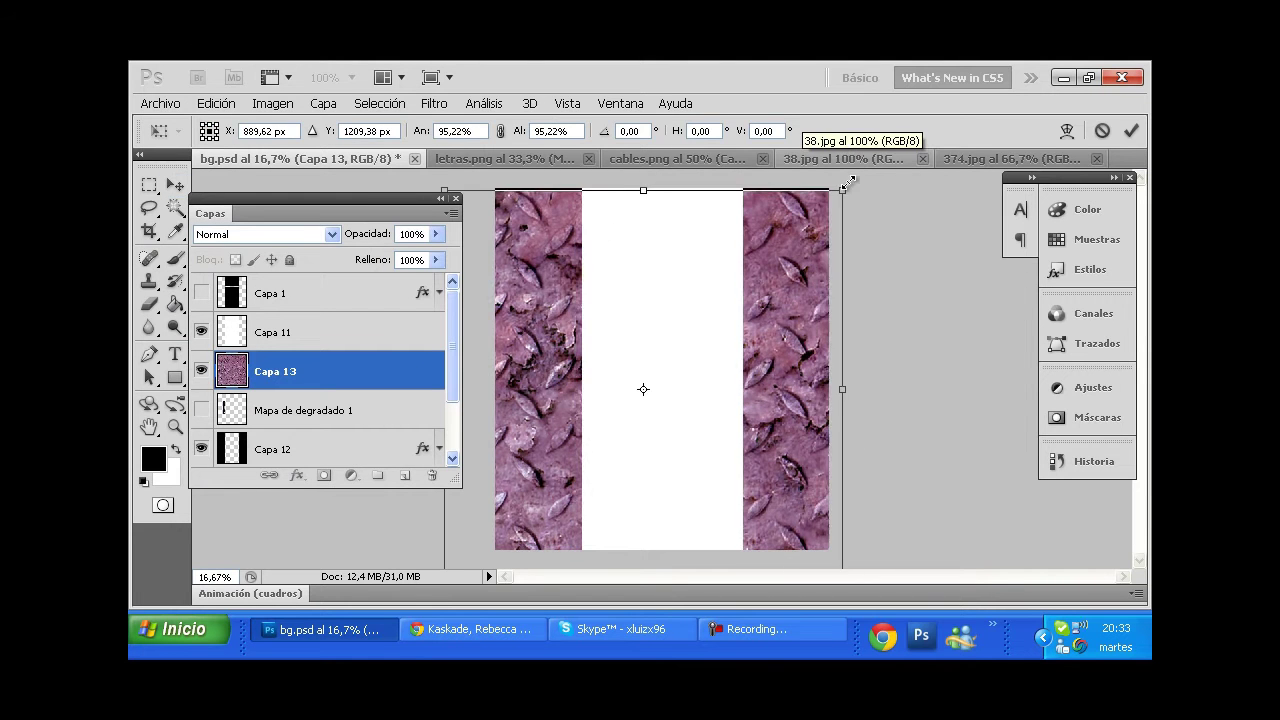
key(Return)
Step: Set Capa 13 to Sobreexponer color and undo the stray eraser stroke
click(265, 234)
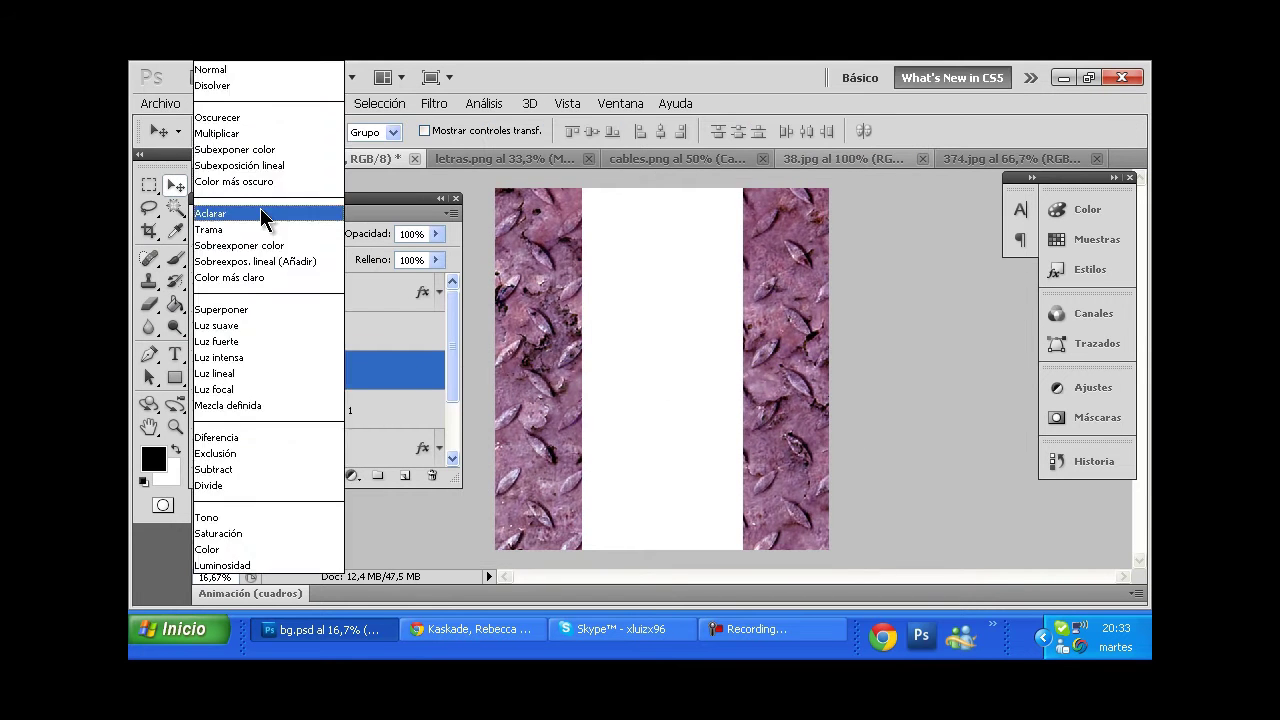
key(e)
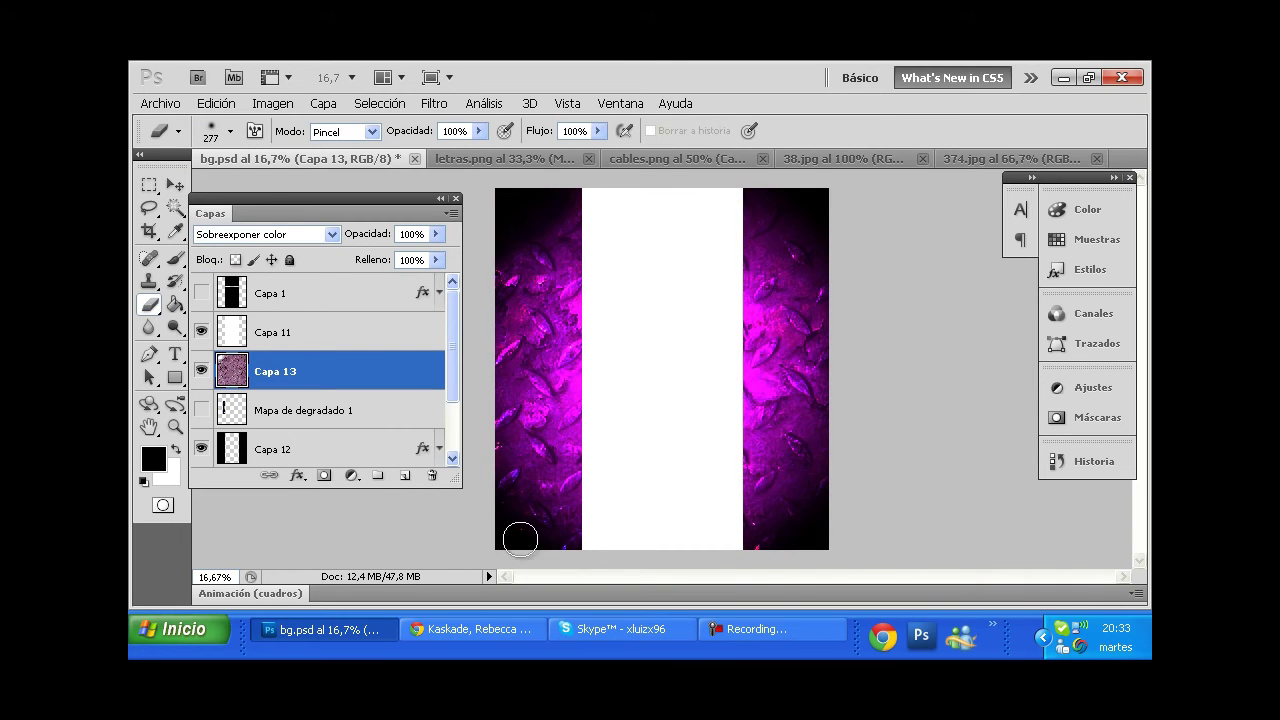
key(ctrl+z)
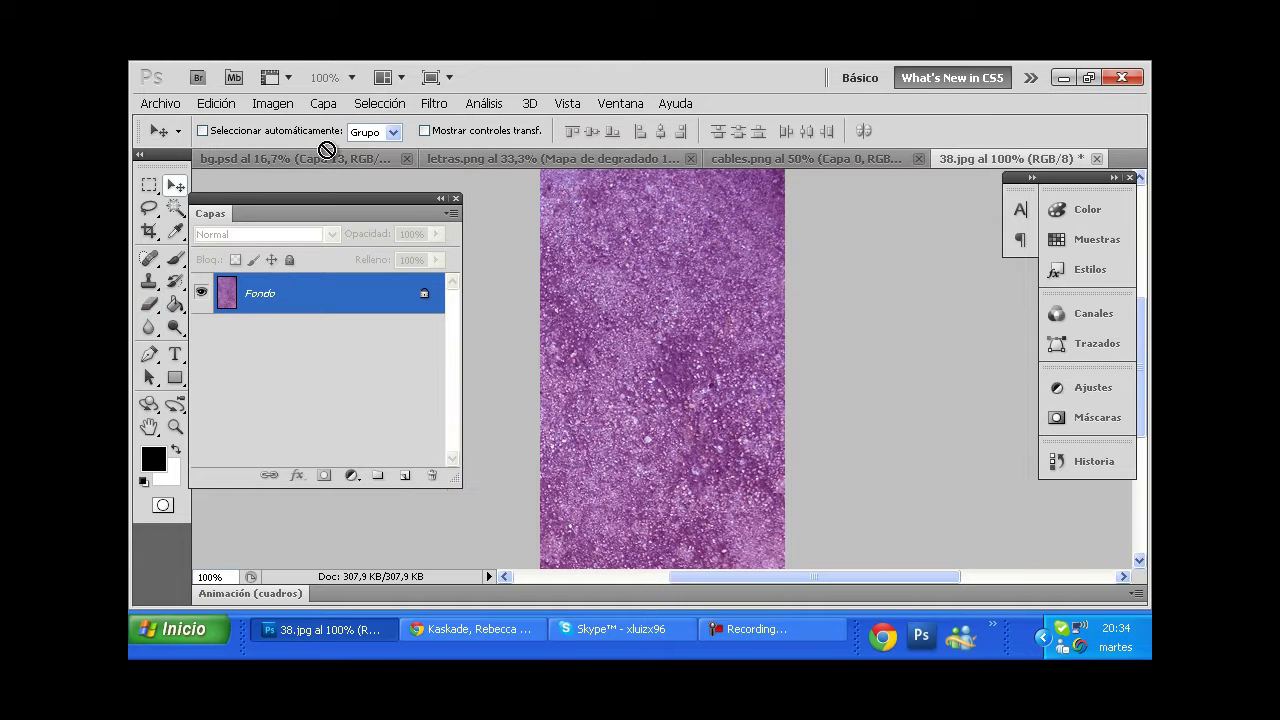
Step: Scale the 38.jpg glitter layer over the left column, then discard Capa 14
key(ctrl+t)
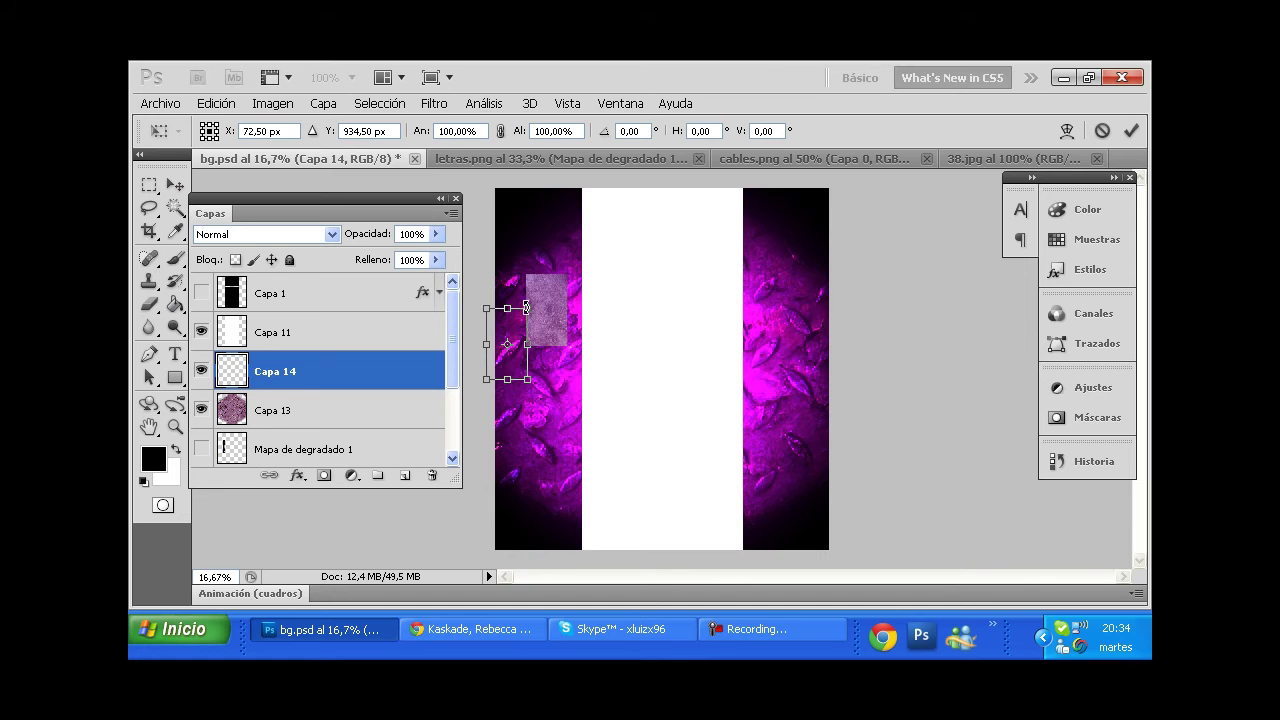
drag(590, 198, 810, 160)
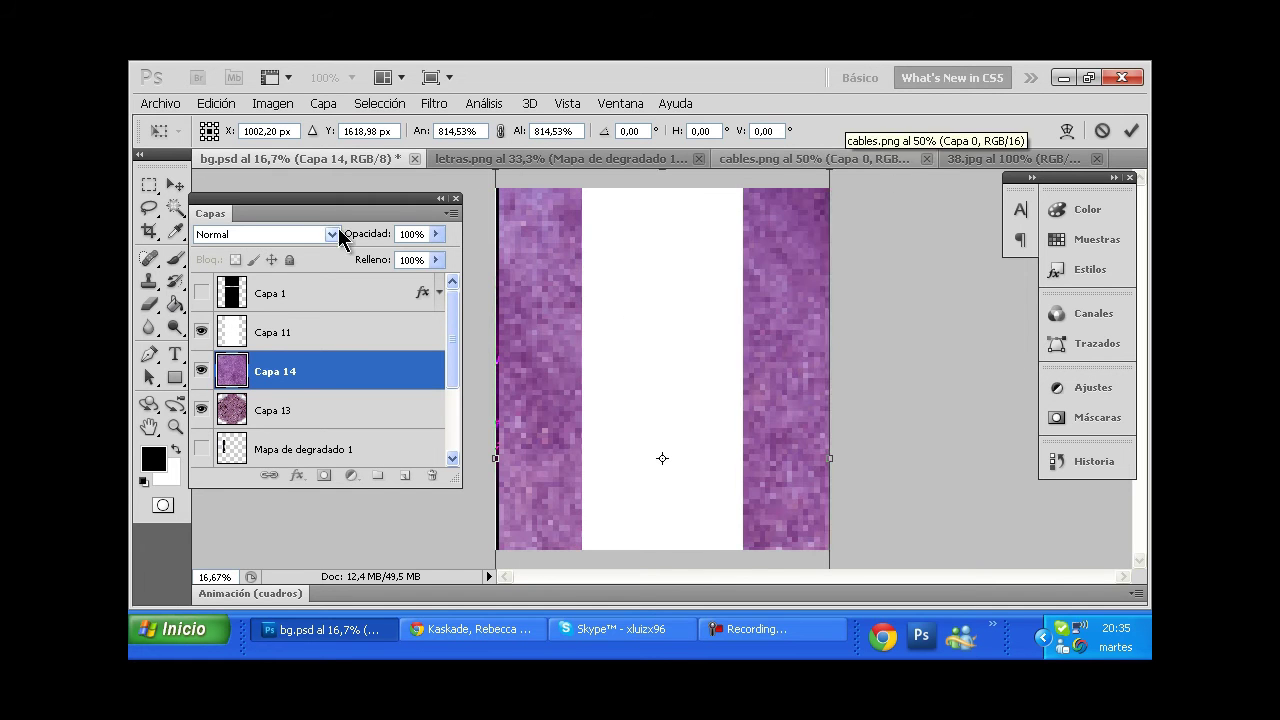
key(Return)
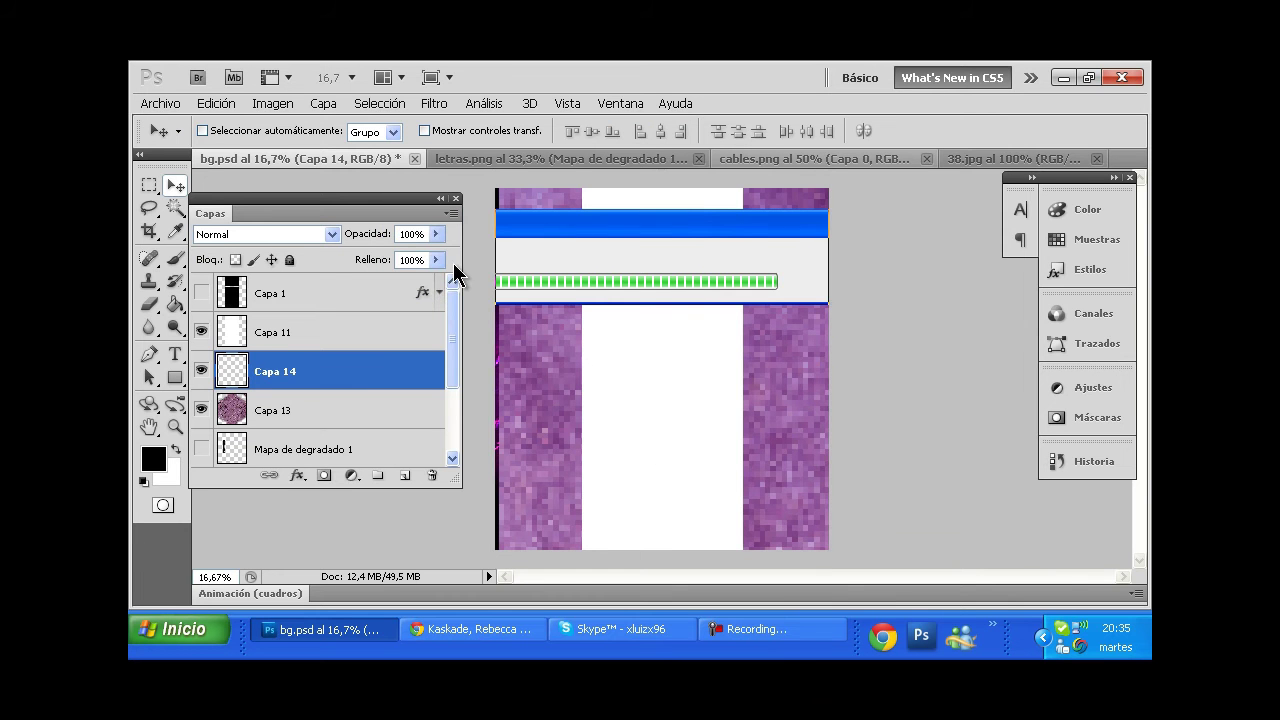
click(312, 238)
scroll(312, 238, down, 3)
key(ctrl+e)
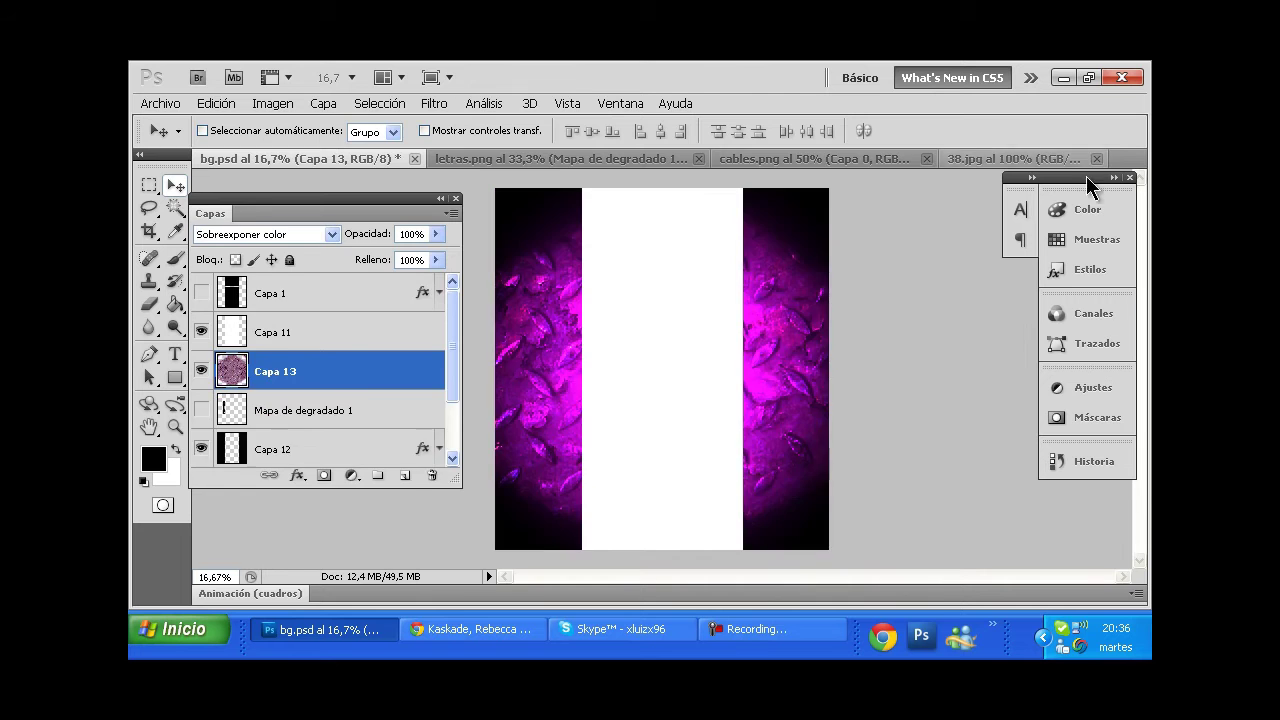
Step: Open the crumpled paper texture 01 from the Texturas folder
click(160, 103)
click(230, 140)
click(907, 400)
click(783, 250)
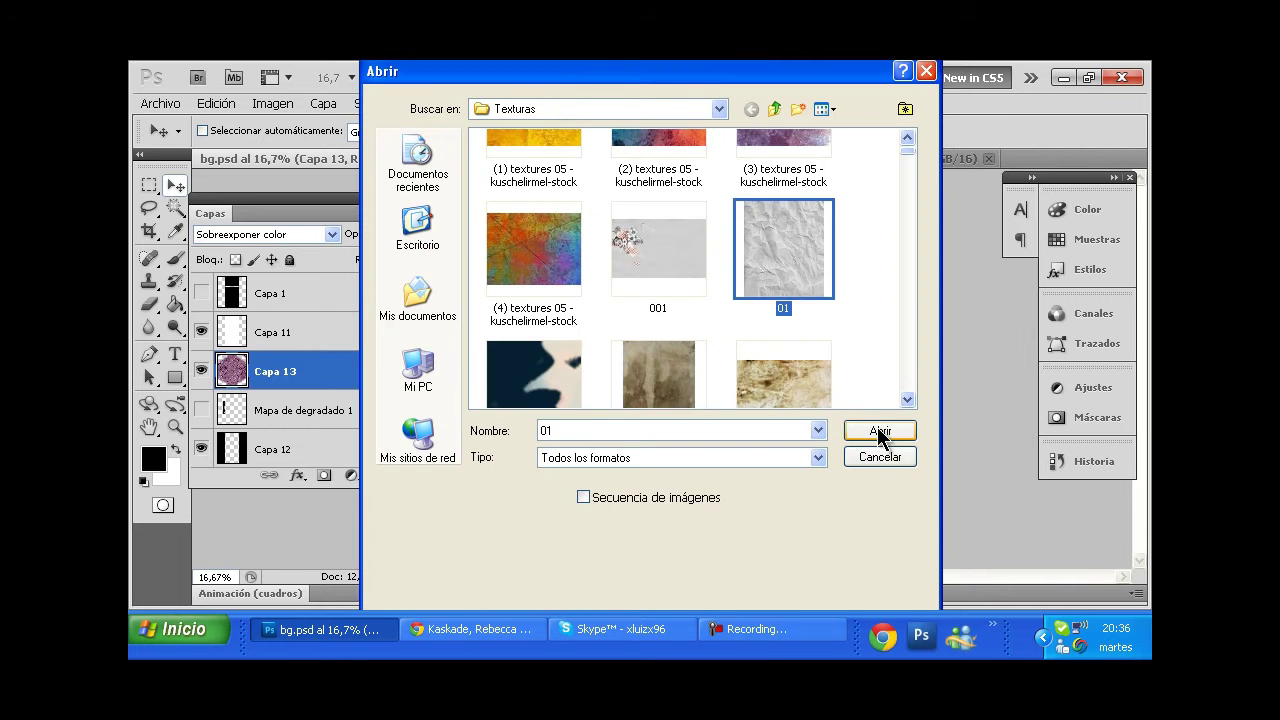
click(880, 431)
Step: Give the 01.jpg paper a pink tint with Color Balance
key(alt+Tab)
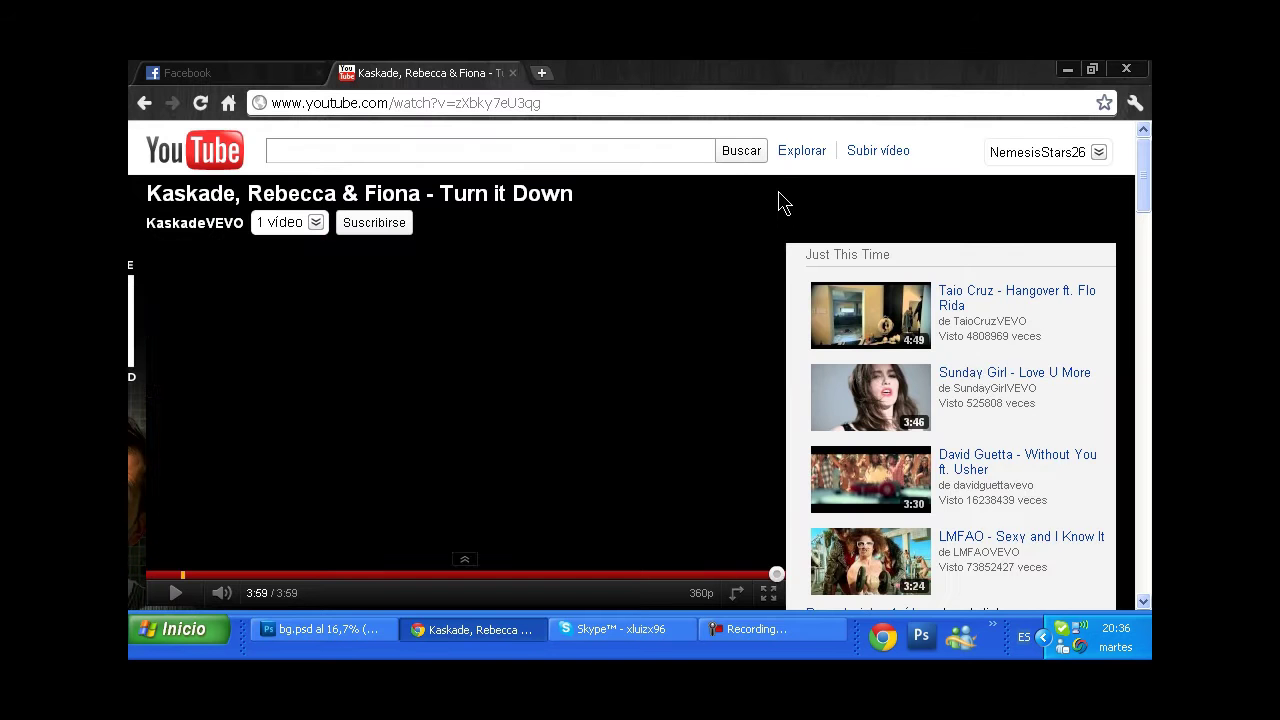
click(320, 629)
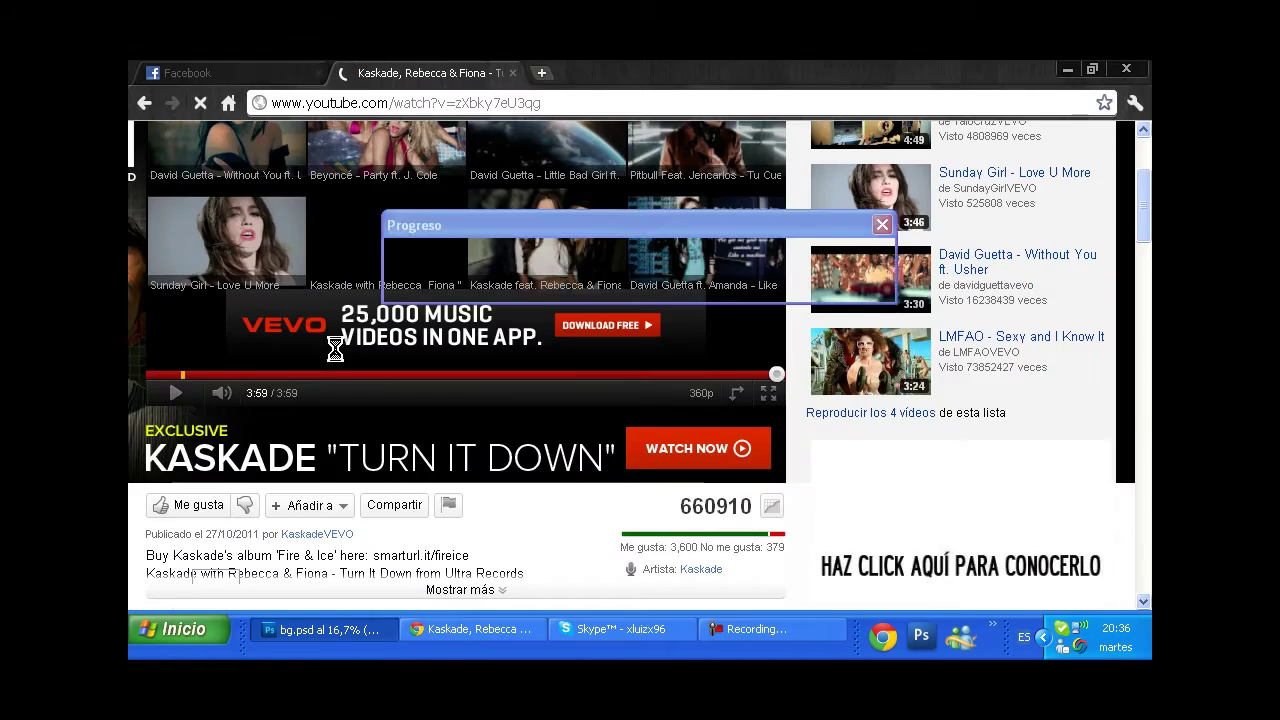
key(ctrl+b)
key(Return)
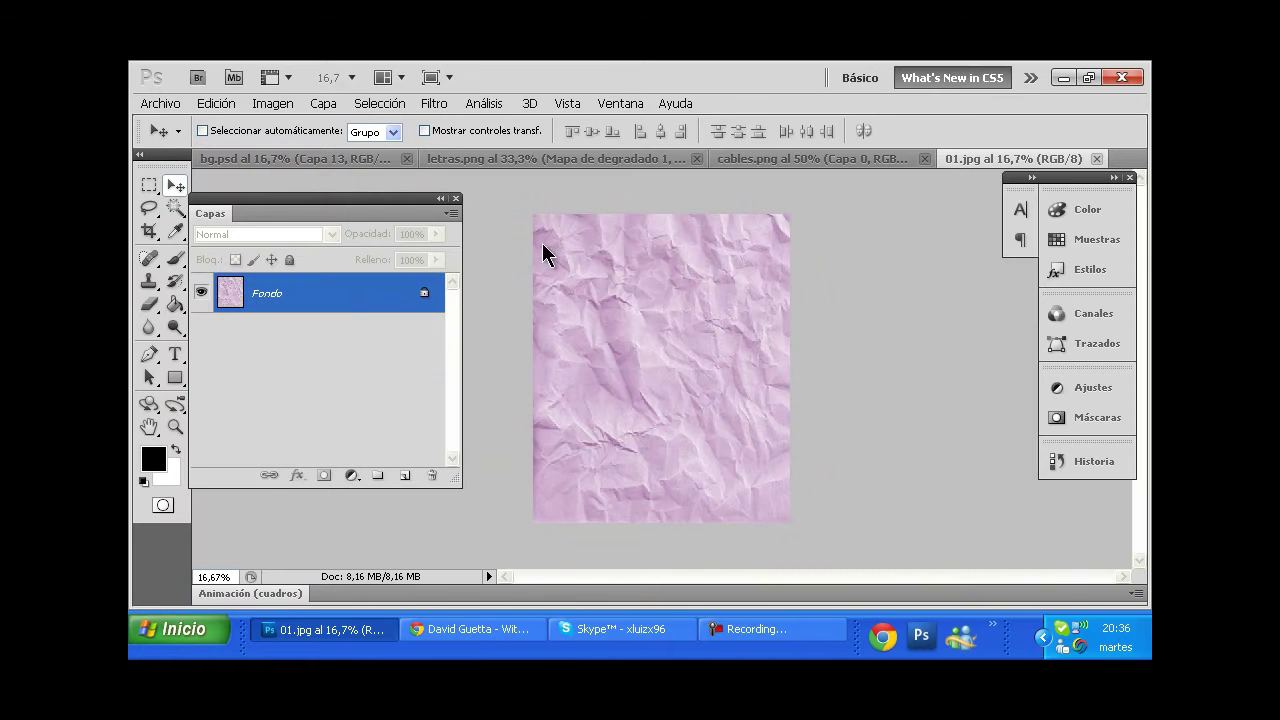
Step: Type and send a short reply in the Skype chat
click(598, 629)
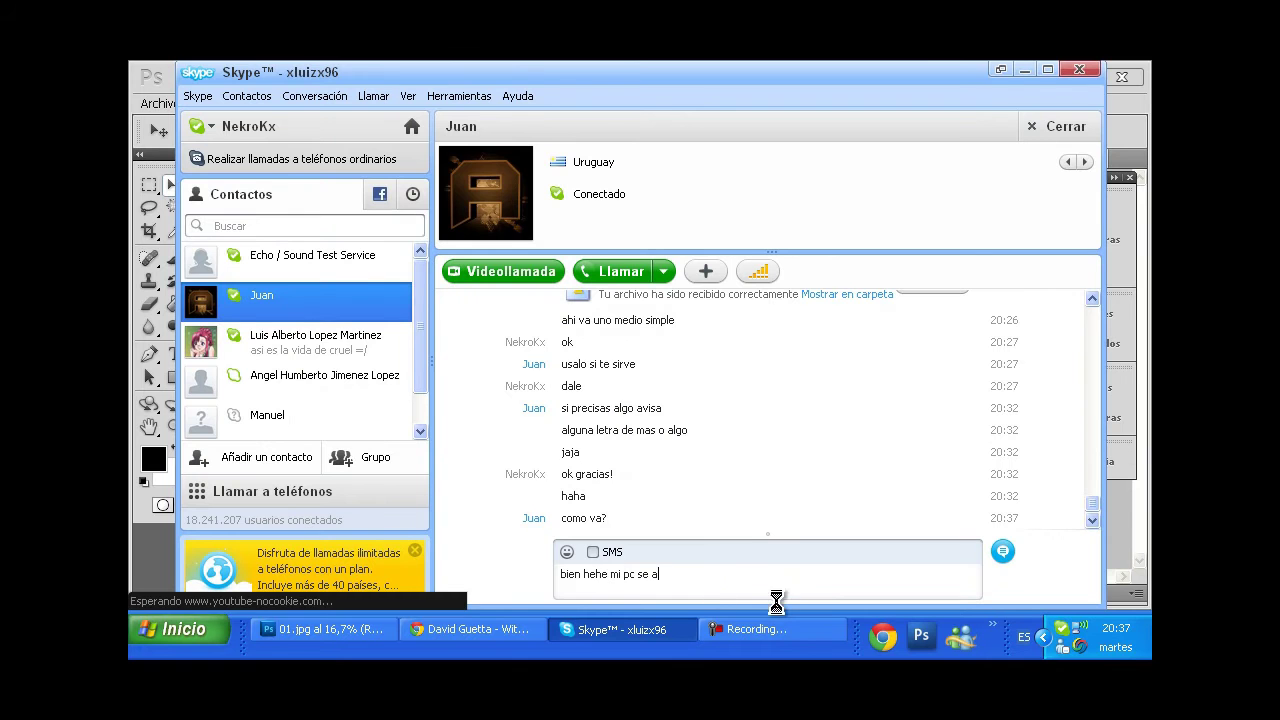
text(lenta dema)
click(628, 633)
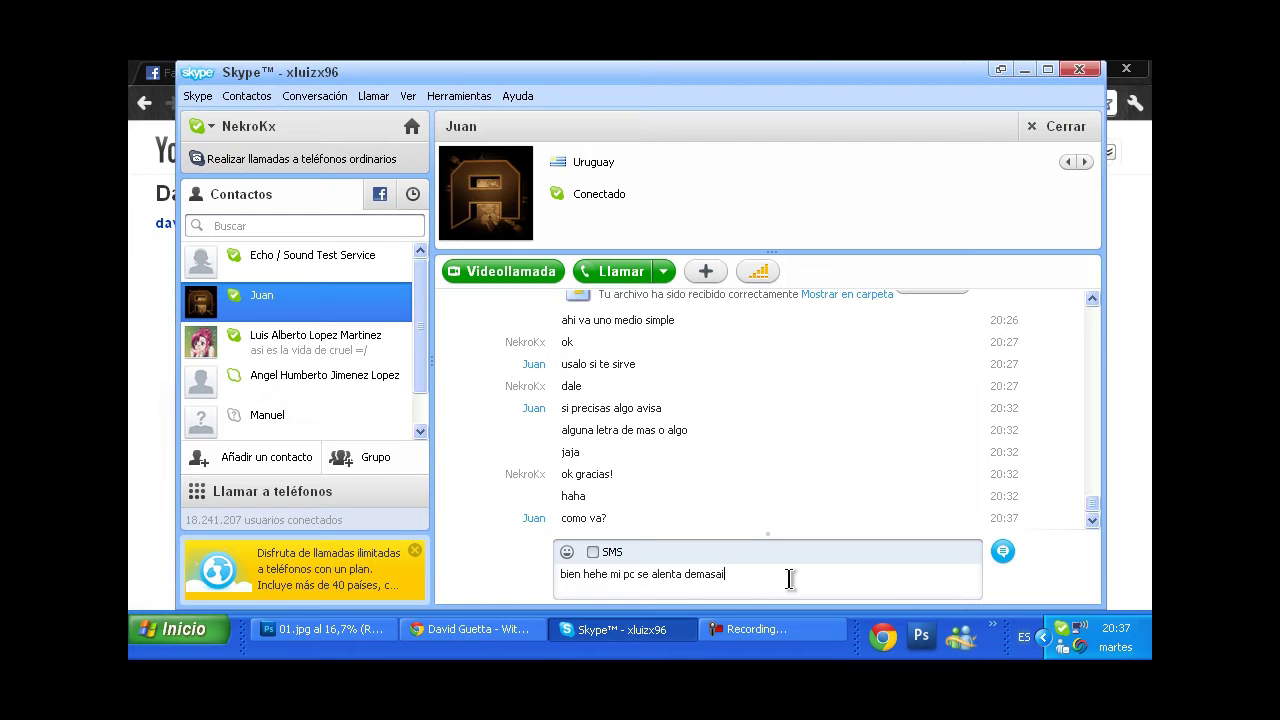
key(BackSpace)
key(BackSpace)
text(iado)
key(Return)
key(alt+Tab)
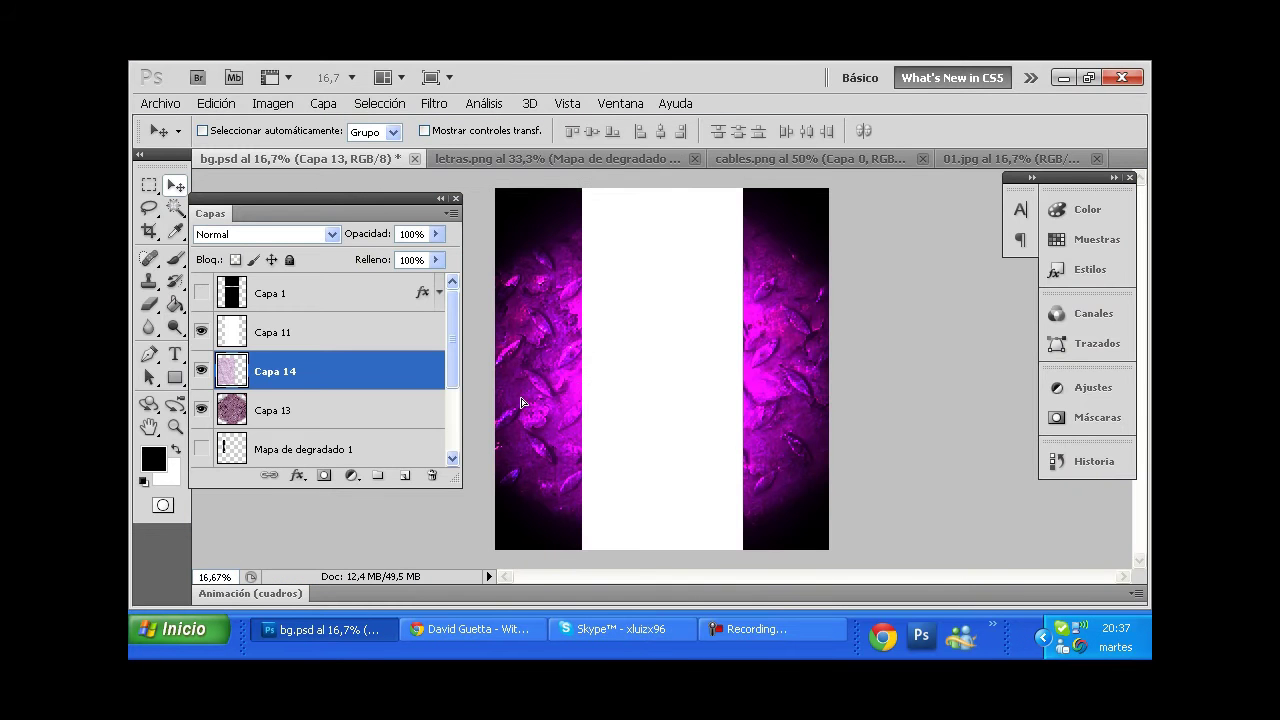
Step: Enlarge the paper texture to cover the poster and change its blending mode to Trama
key(ctrl+t)
drag(528, 294, 524, 232)
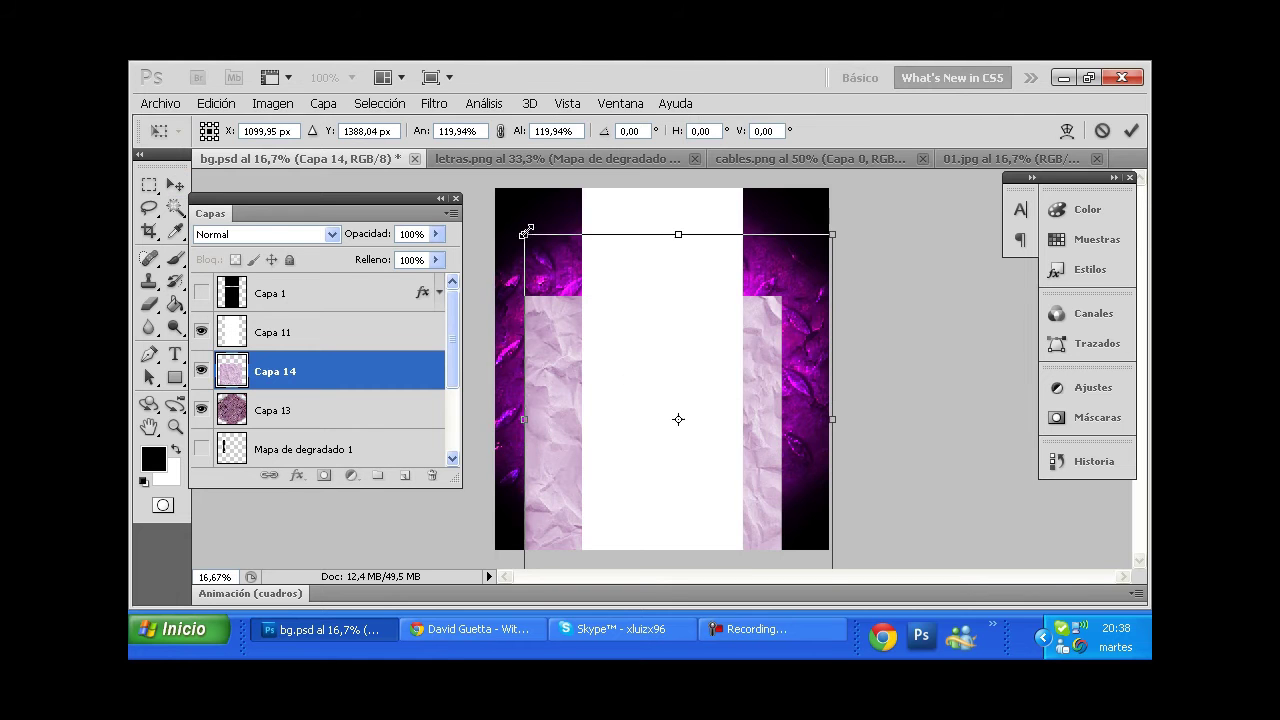
key(Return)
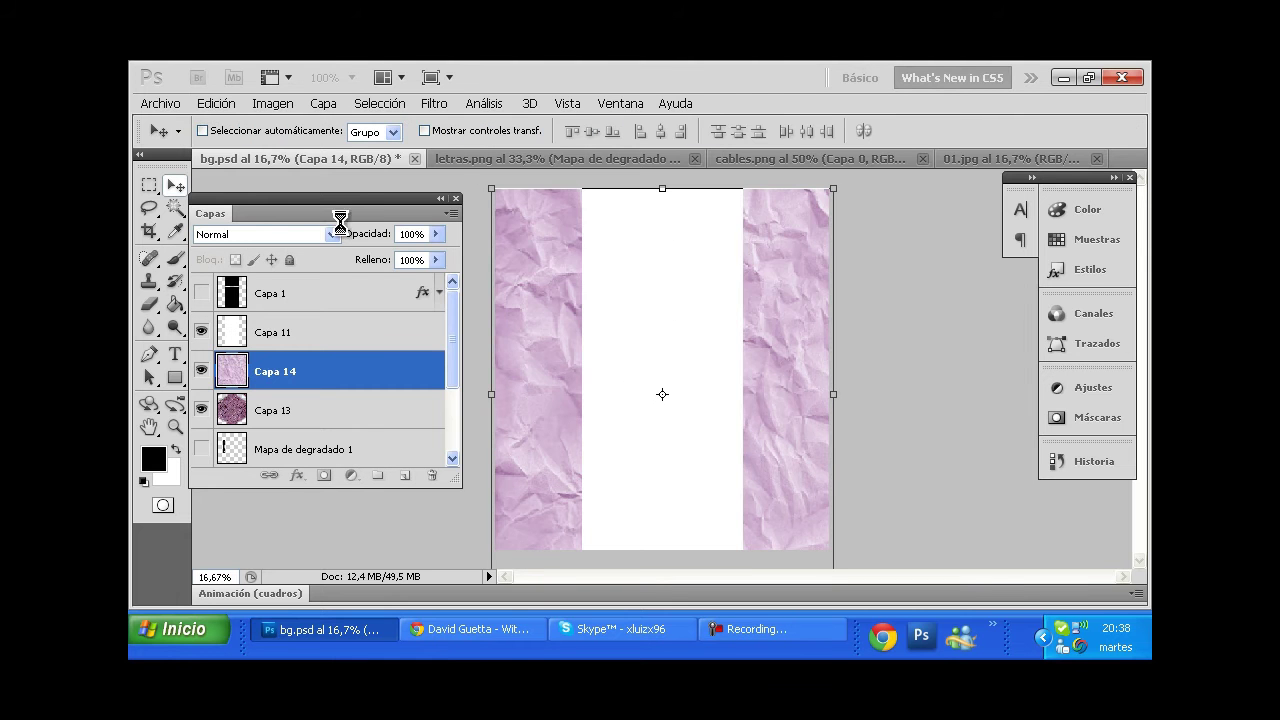
click(334, 233)
click(240, 215)
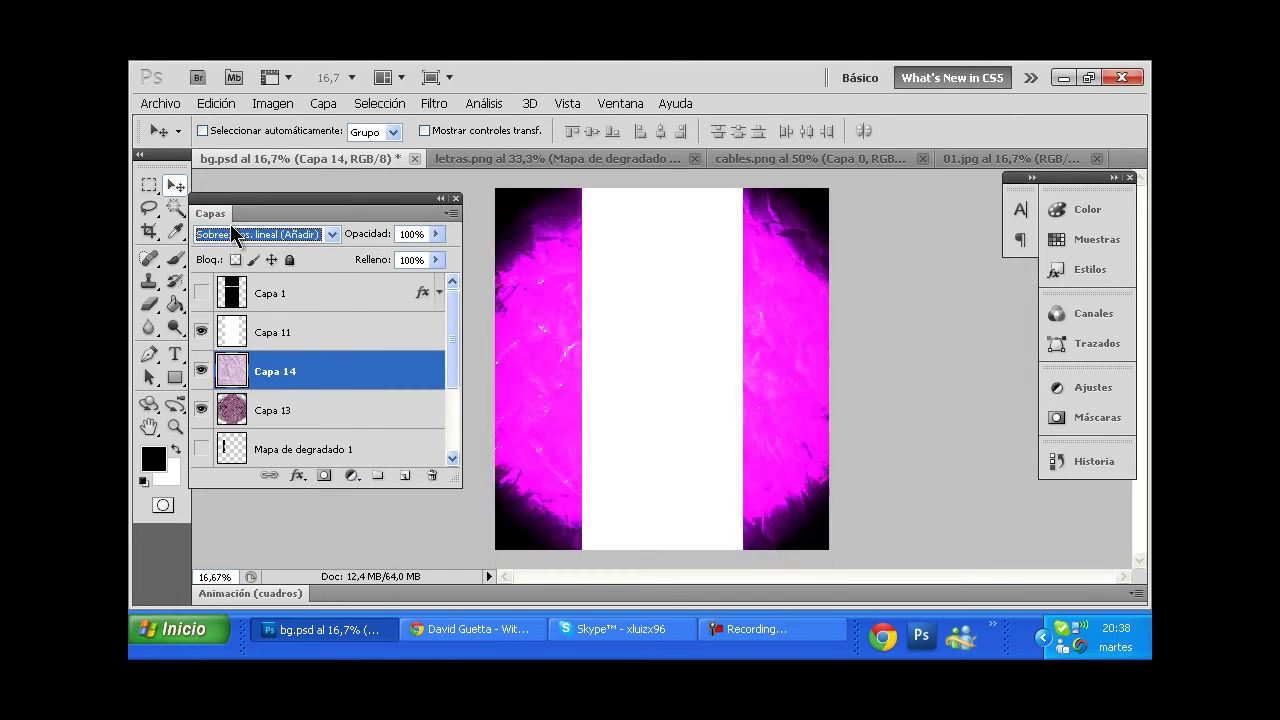
Step: Set up the Eraser on Capa 14, lower it to 35% opacity, and erase parts of the strips
click(275, 371)
click(149, 304)
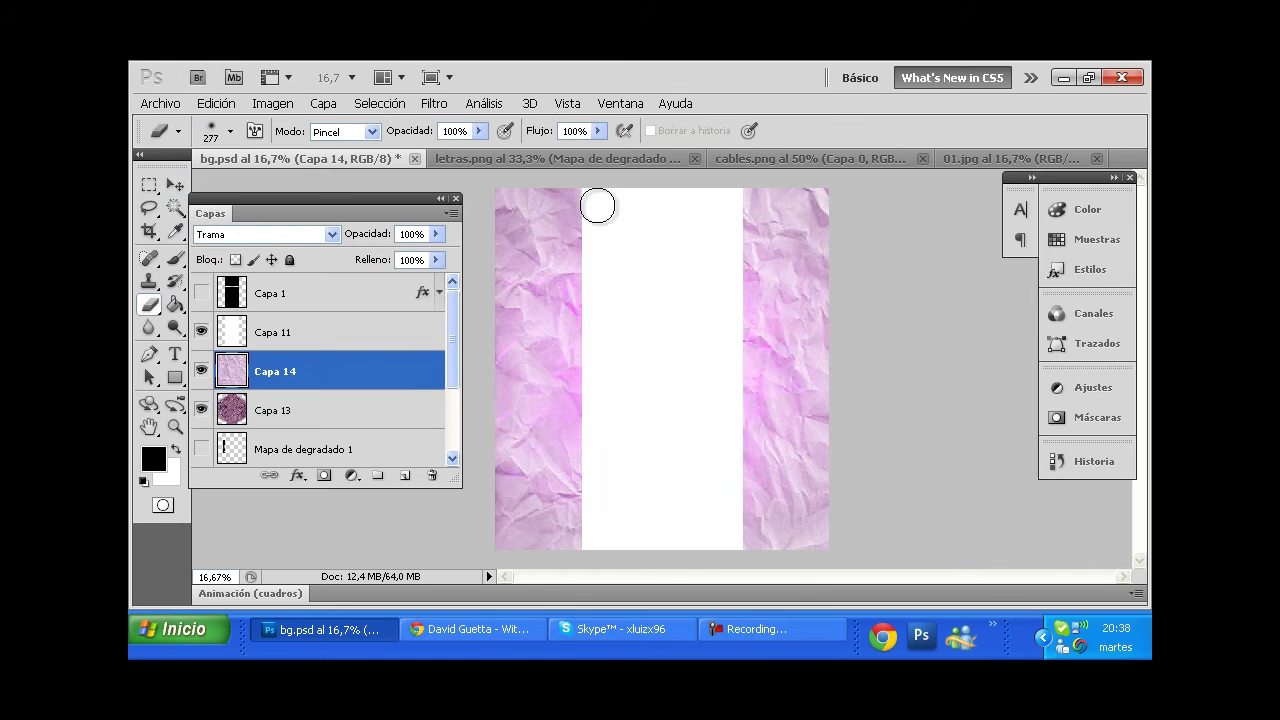
click(230, 131)
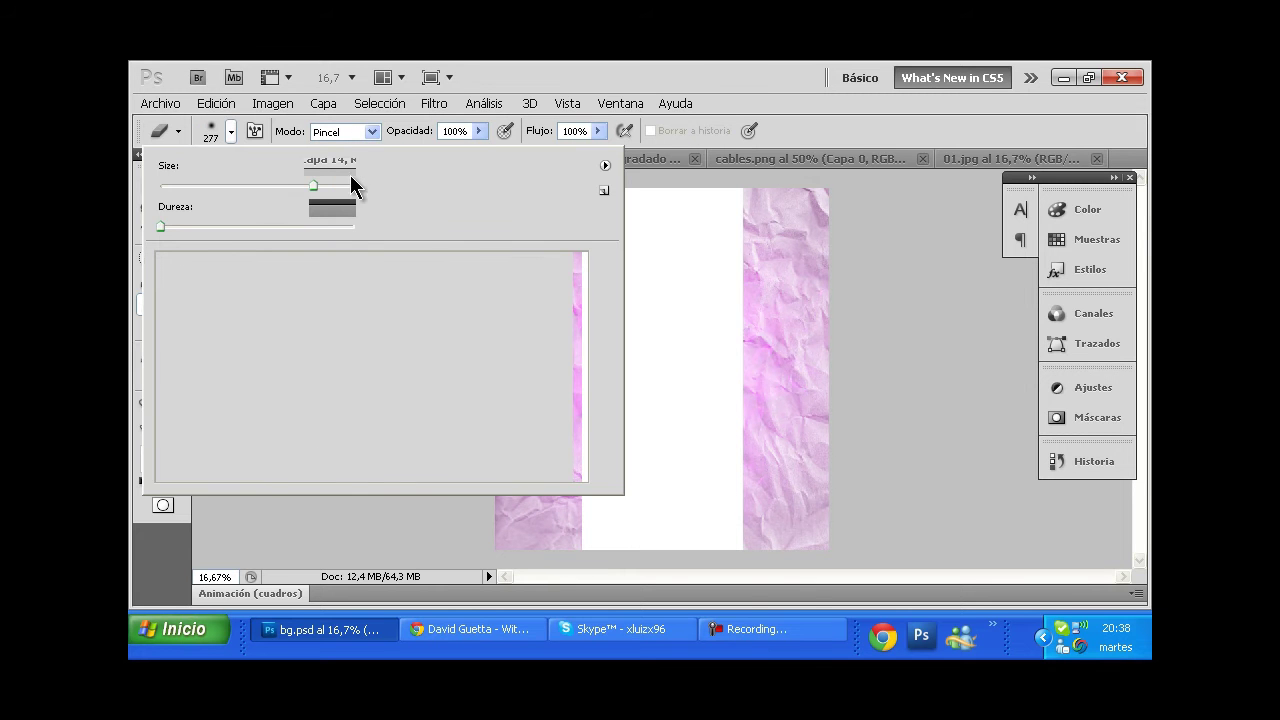
click(631, 640)
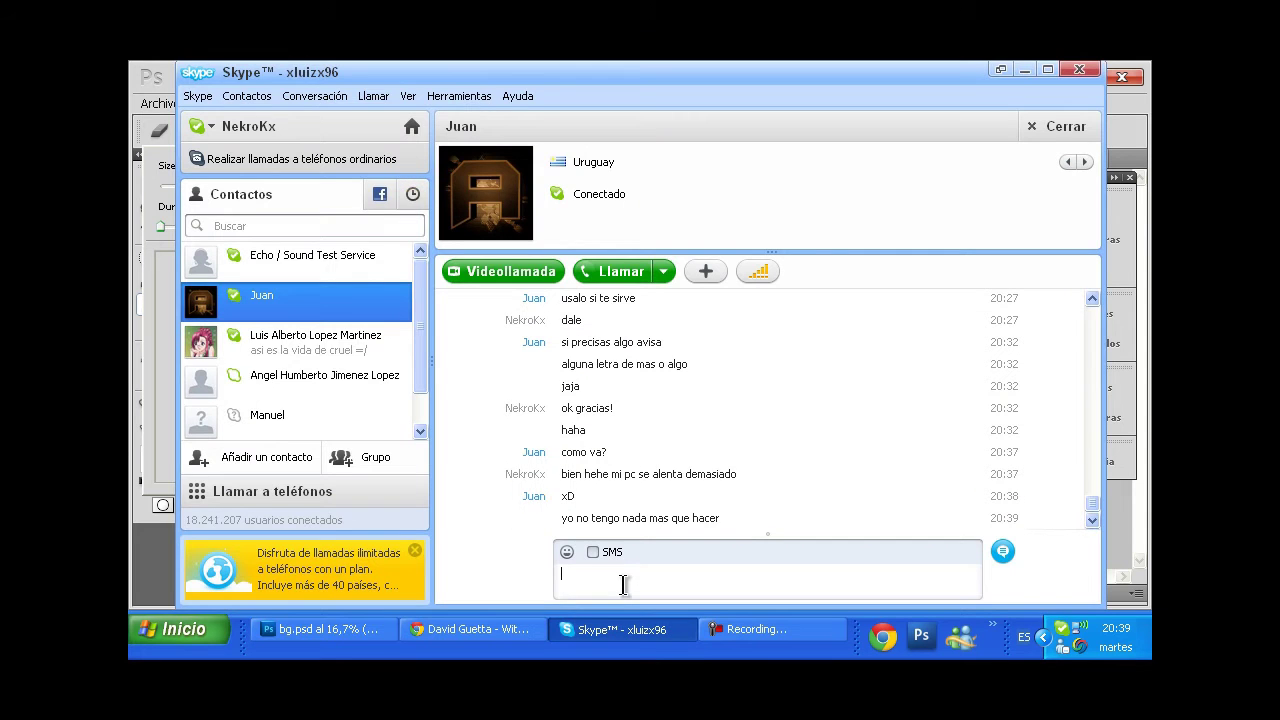
click(320, 629)
key(Return)
key(ctrl+bracketright)
drag(395, 240, 350, 240)
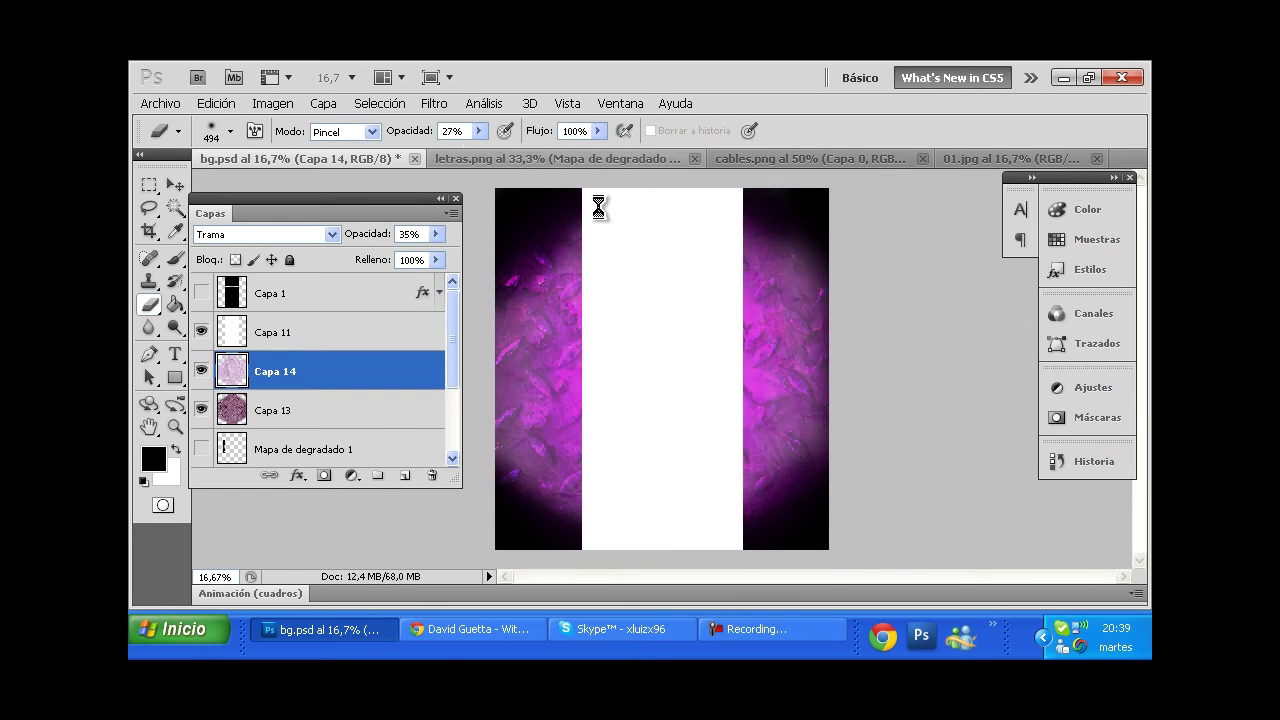
Step: Close 01.jpg without saving and open Soma20 from the Pack > Efectos1 folder
click(175, 187)
click(1097, 158)
click(643, 300)
click(160, 103)
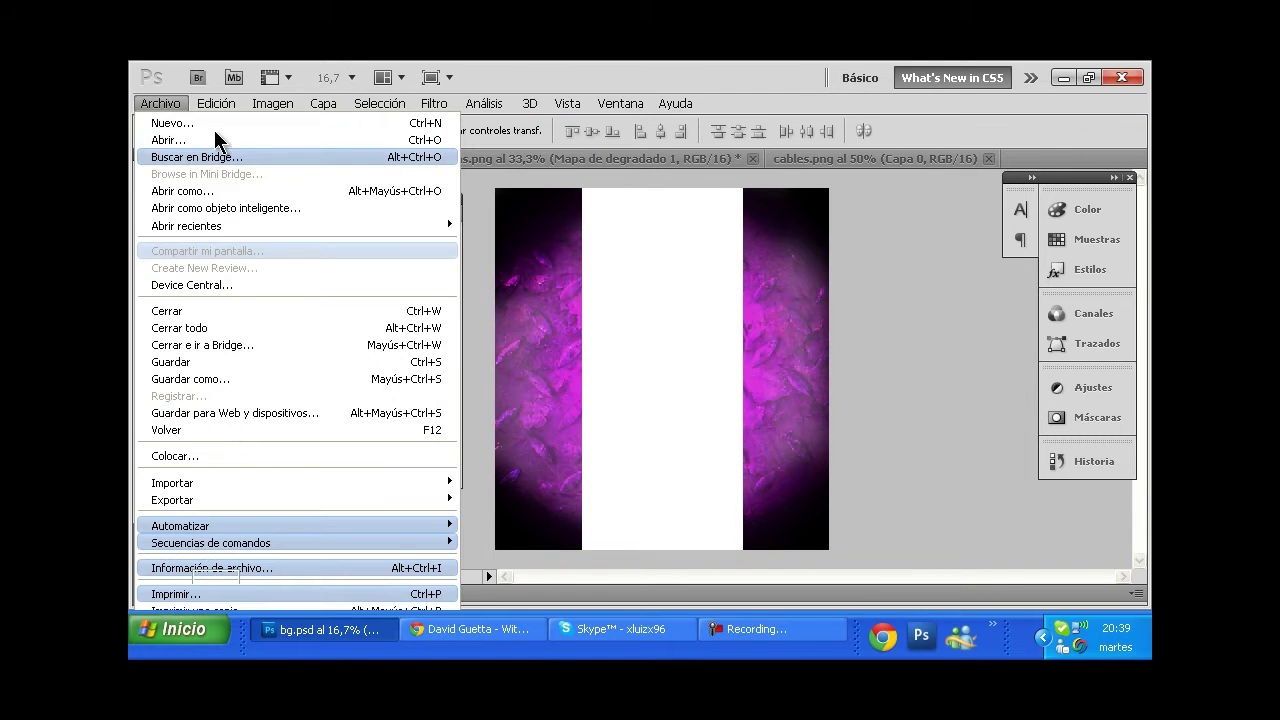
click(140, 134)
click(774, 108)
double_click(657, 255)
drag(906, 243, 908, 338)
click(657, 210)
click(857, 432)
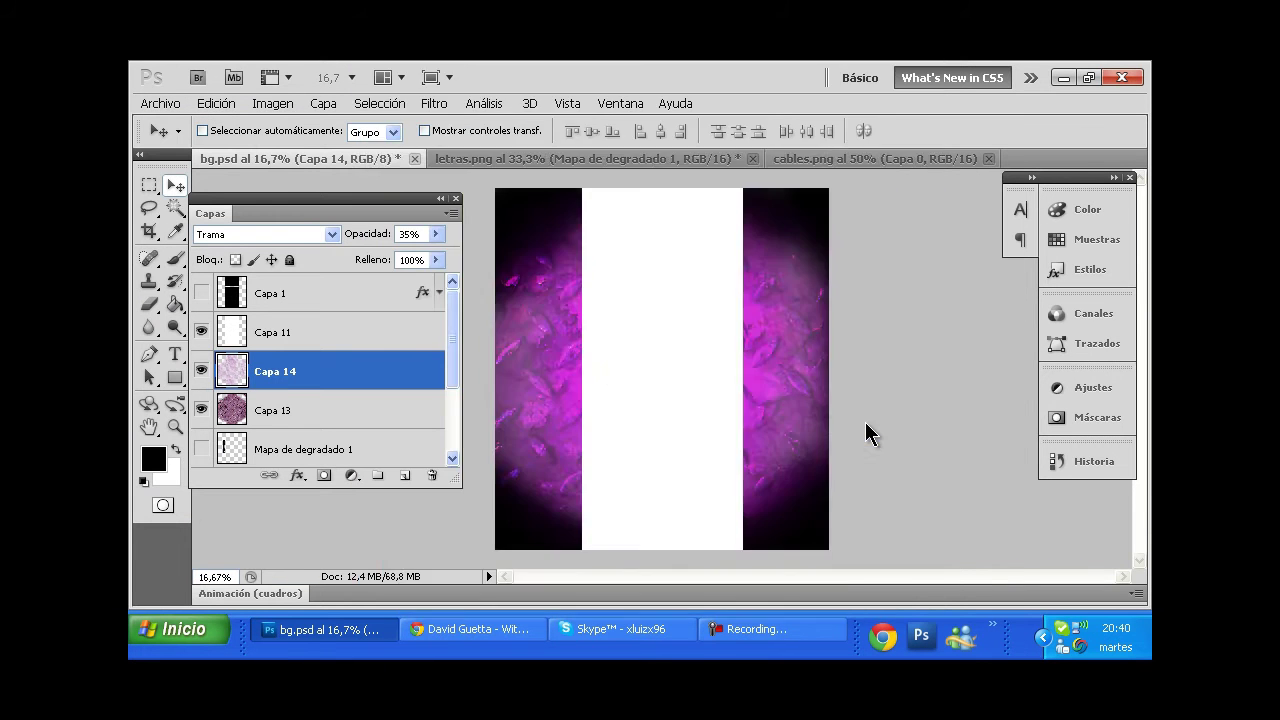
Step: Tint Soma20 with Color Balance and rotate it to portrait orientation
click(272, 103)
click(560, 258)
click(586, 429)
click(272, 103)
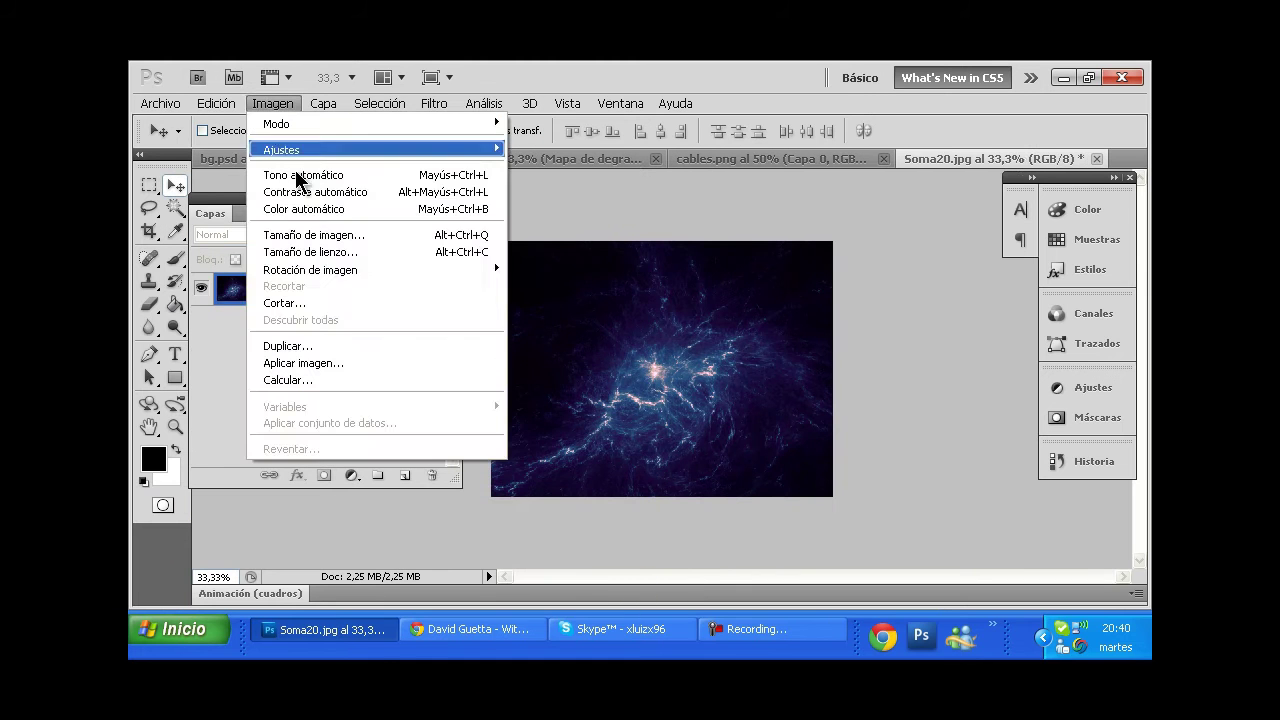
click(560, 286)
Step: Place the Soma20 flare over the left strip, scaled up, in Sobreexpos. lineal (Añadir) mode
drag(660, 360, 630, 342)
key(ctrl+t)
drag(504, 410, 500, 508)
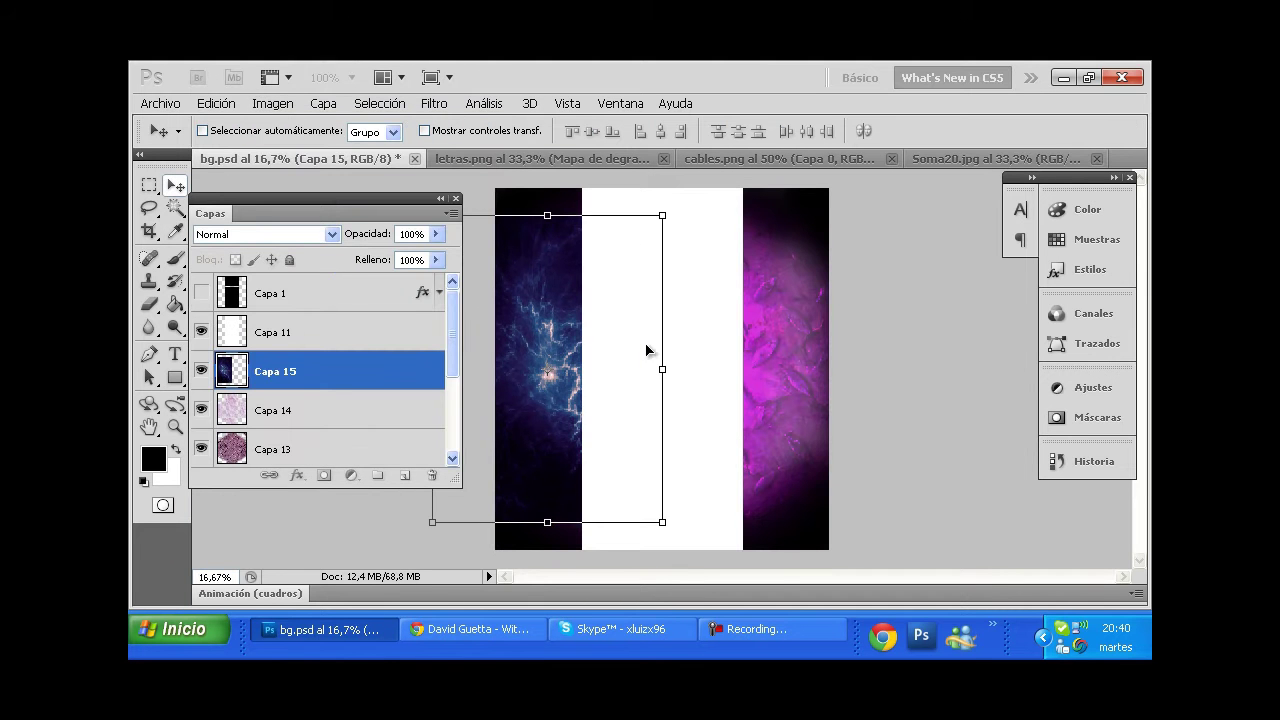
key(Return)
click(262, 234)
click(250, 263)
click(262, 234)
click(250, 256)
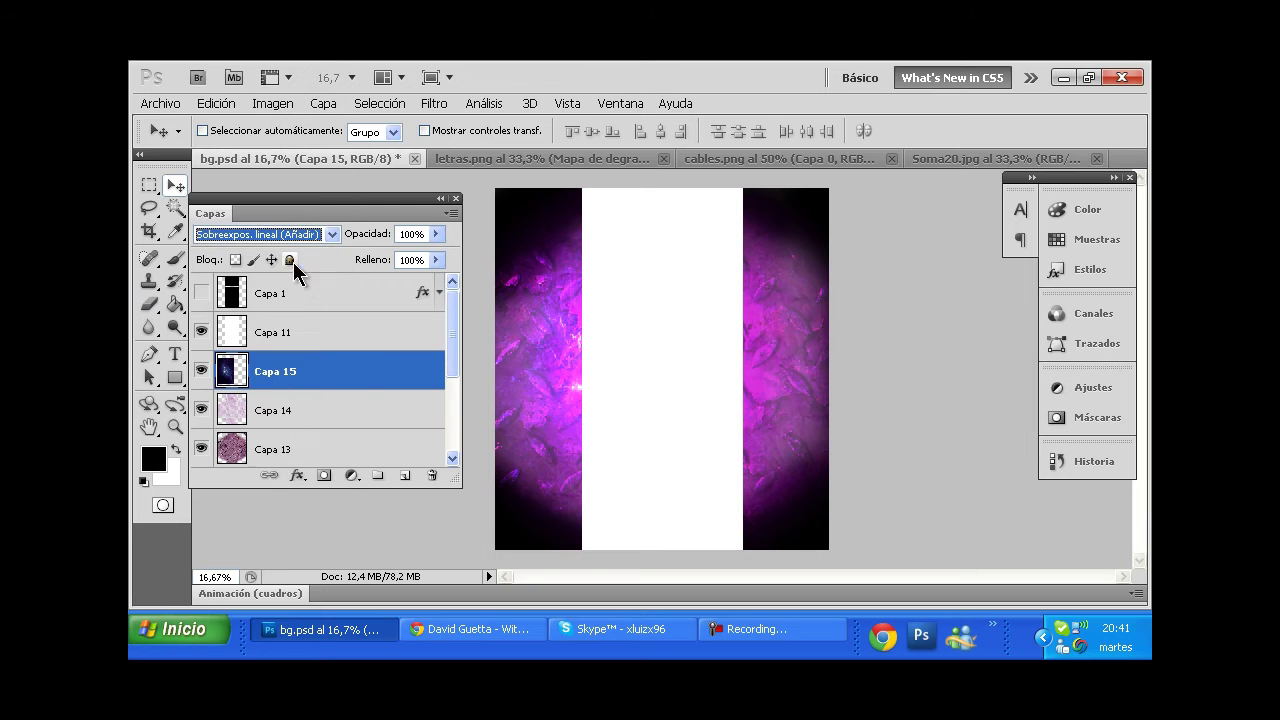
click(149, 305)
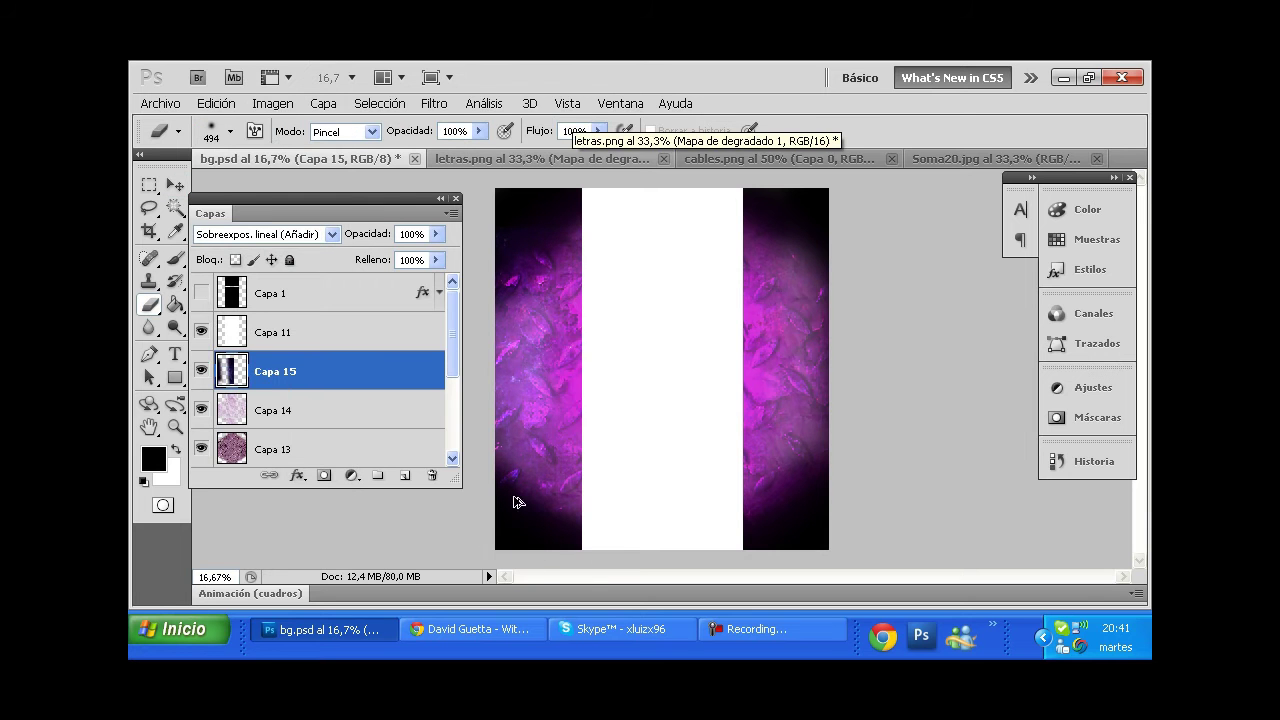
Step: Move the flare below Capa 14, close Soma20 unsaved, and duplicate the flare layer
click(175, 185)
key(ctrl+bracketleft)
click(1097, 158)
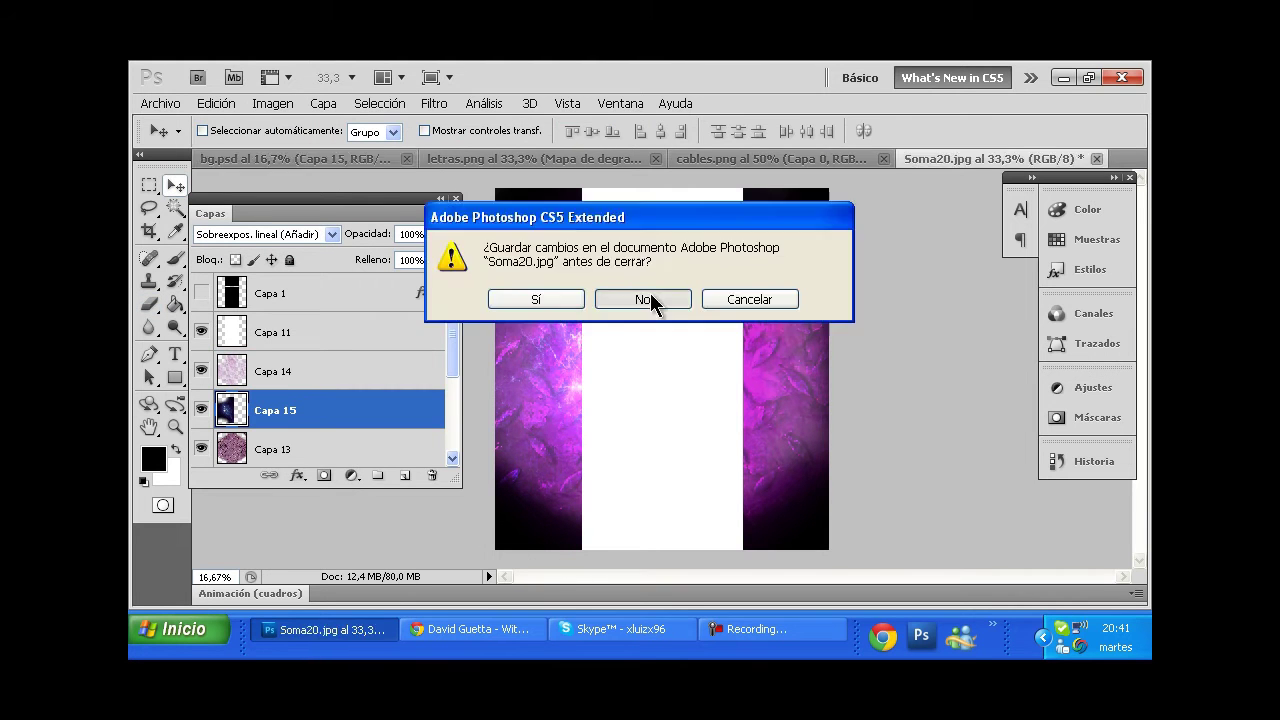
click(651, 300)
key(ctrl+j)
key(ctrl+t)
Step: Flip the flare copy horizontally onto the right strip
click(215, 103)
mouse_move(528, 427)
click(690, 630)
key(Return)
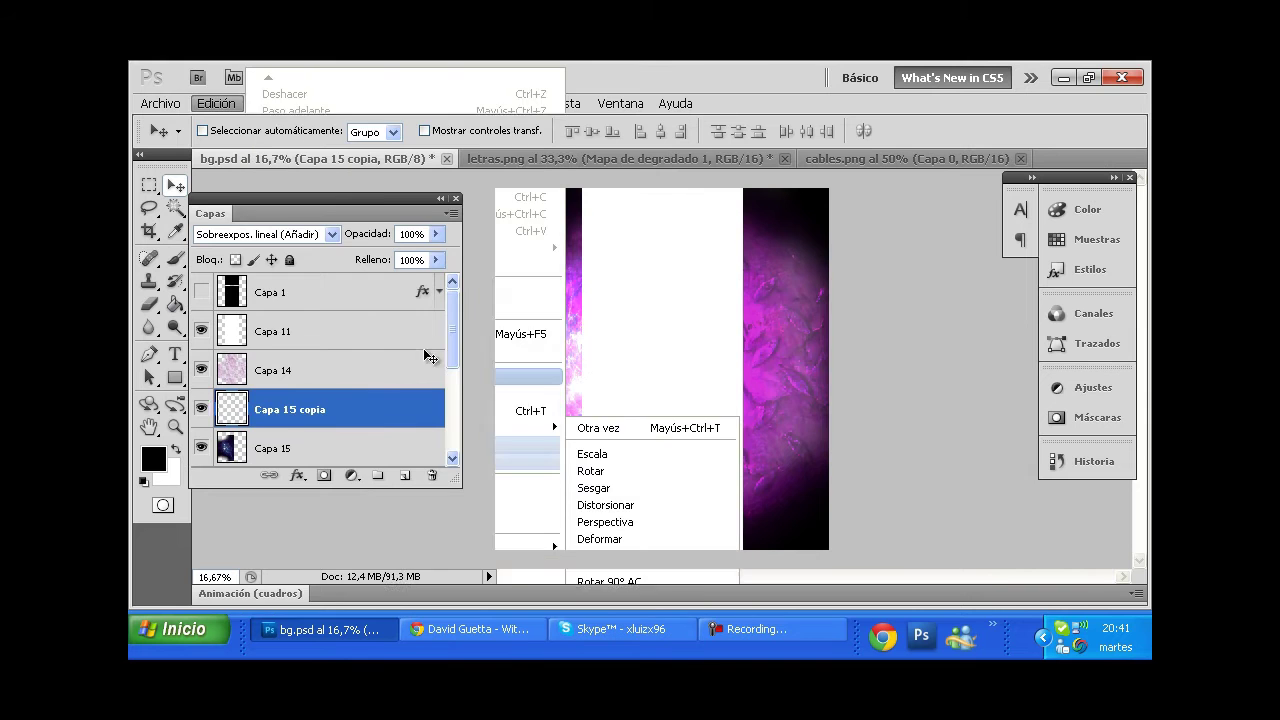
Step: Scale the vertical letras.png text into place and add a duplicated dust.png overlay
click(160, 103)
click(170, 143)
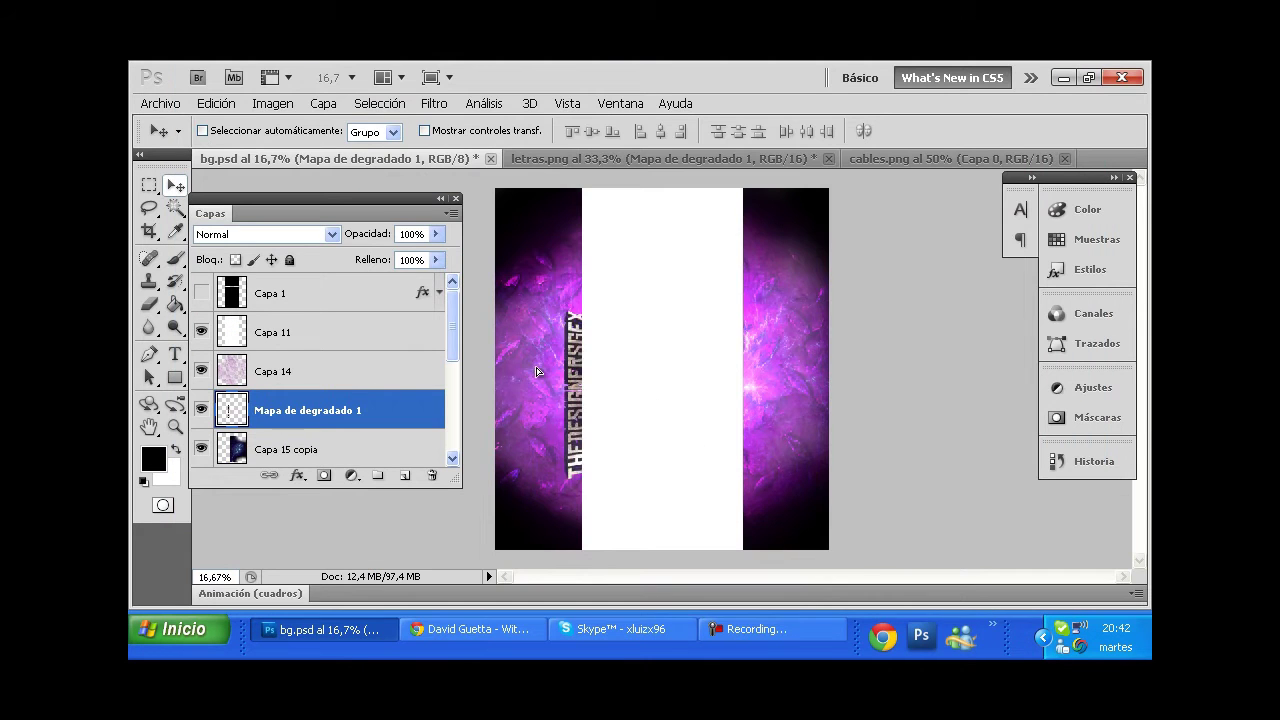
key(ctrl+t)
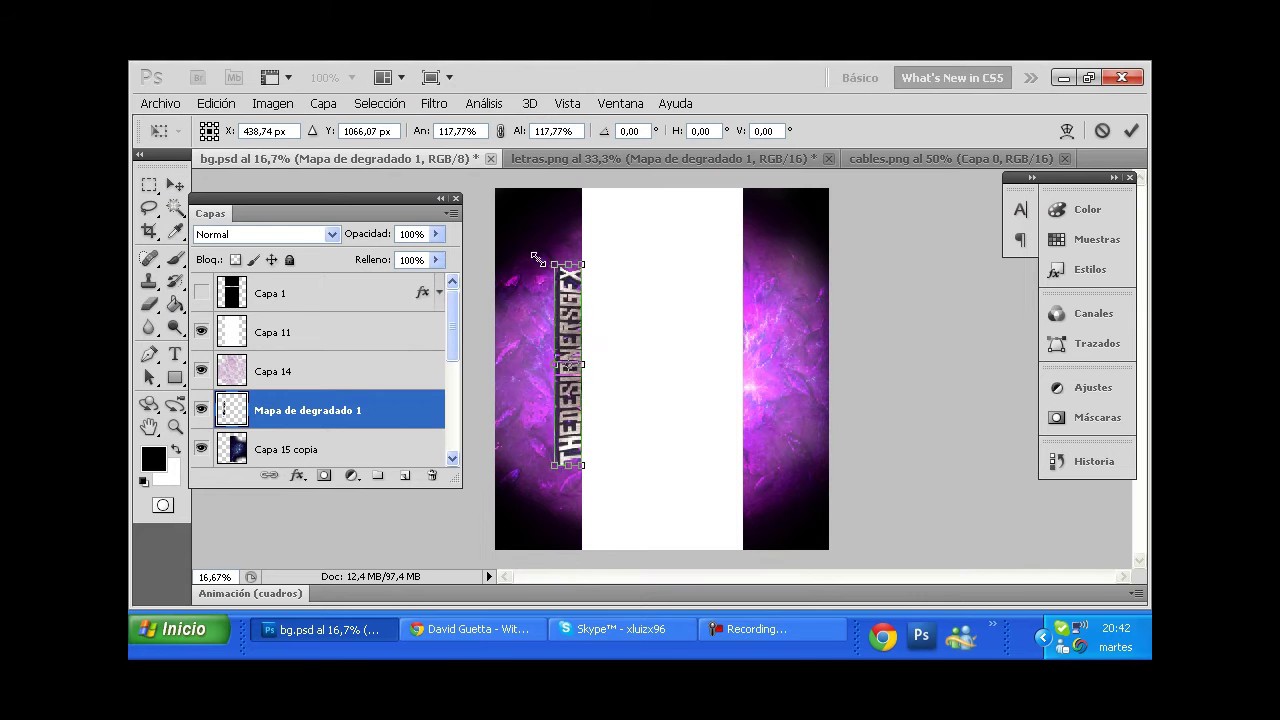
key(Return)
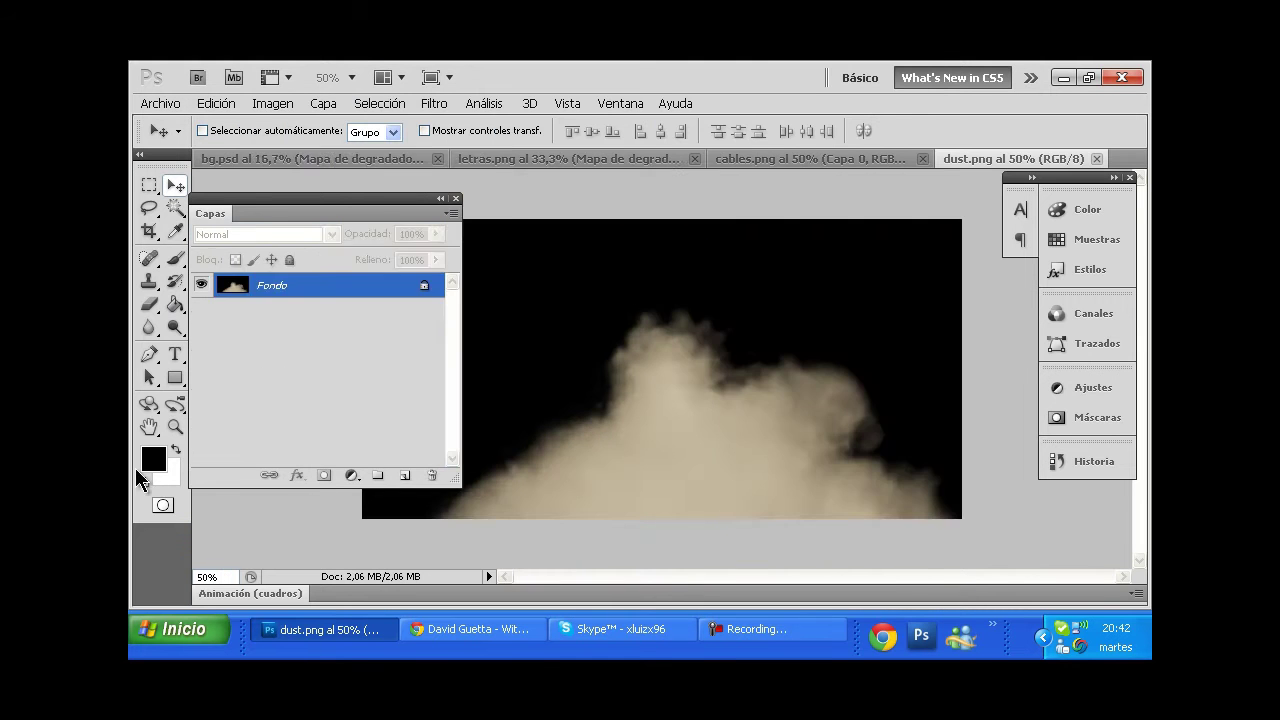
drag(337, 163, 562, 355)
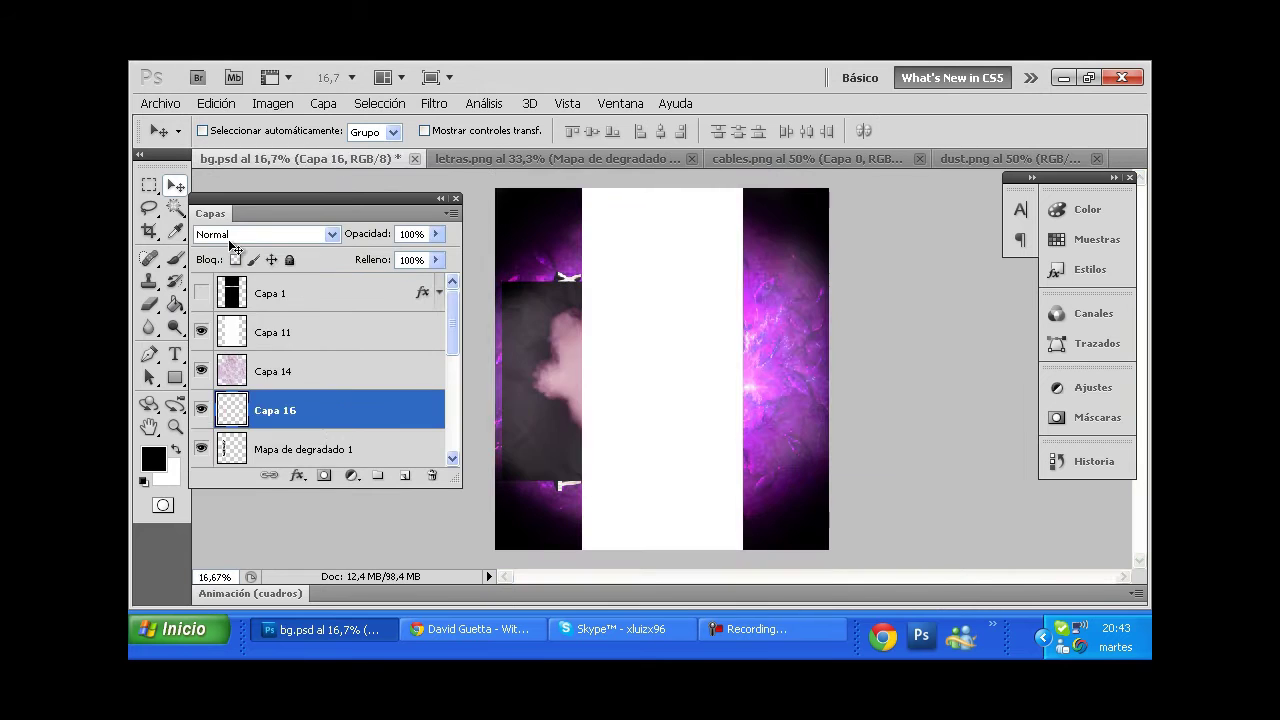
key(ctrl+j)
Step: Tint the cables.png tube purple with Color Balance and copy it into bg.psd
key(b)
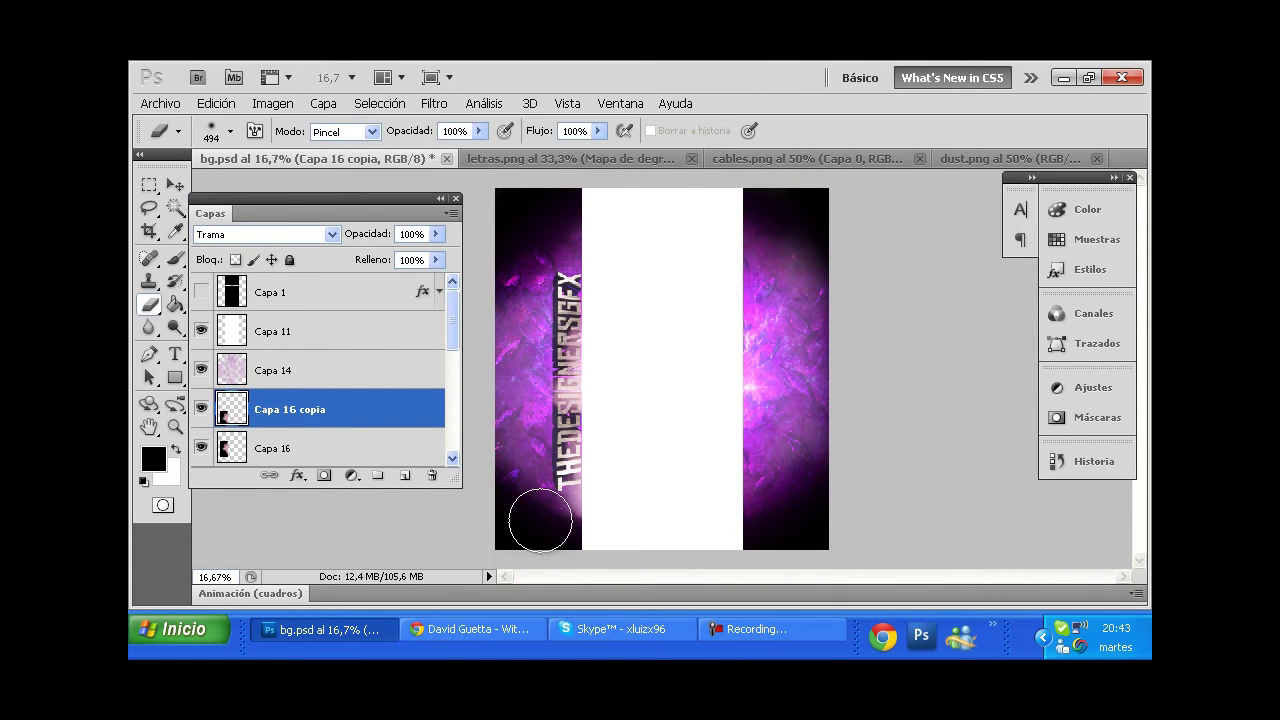
click(300, 448)
click(657, 635)
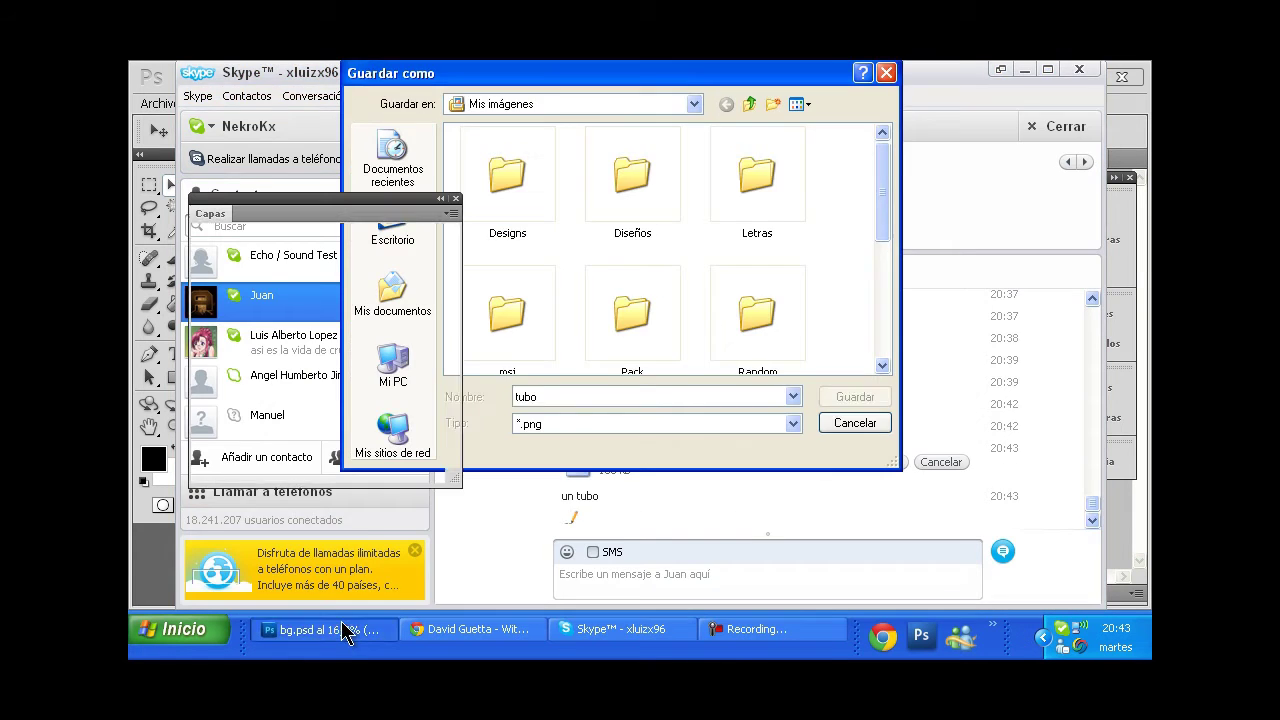
click(840, 158)
click(272, 103)
click(543, 251)
key(Return)
drag(628, 318, 585, 333)
click(580, 325)
Step: Check the Skype chat and Facebook messages, then return to bg.psd zoomed in
click(605, 628)
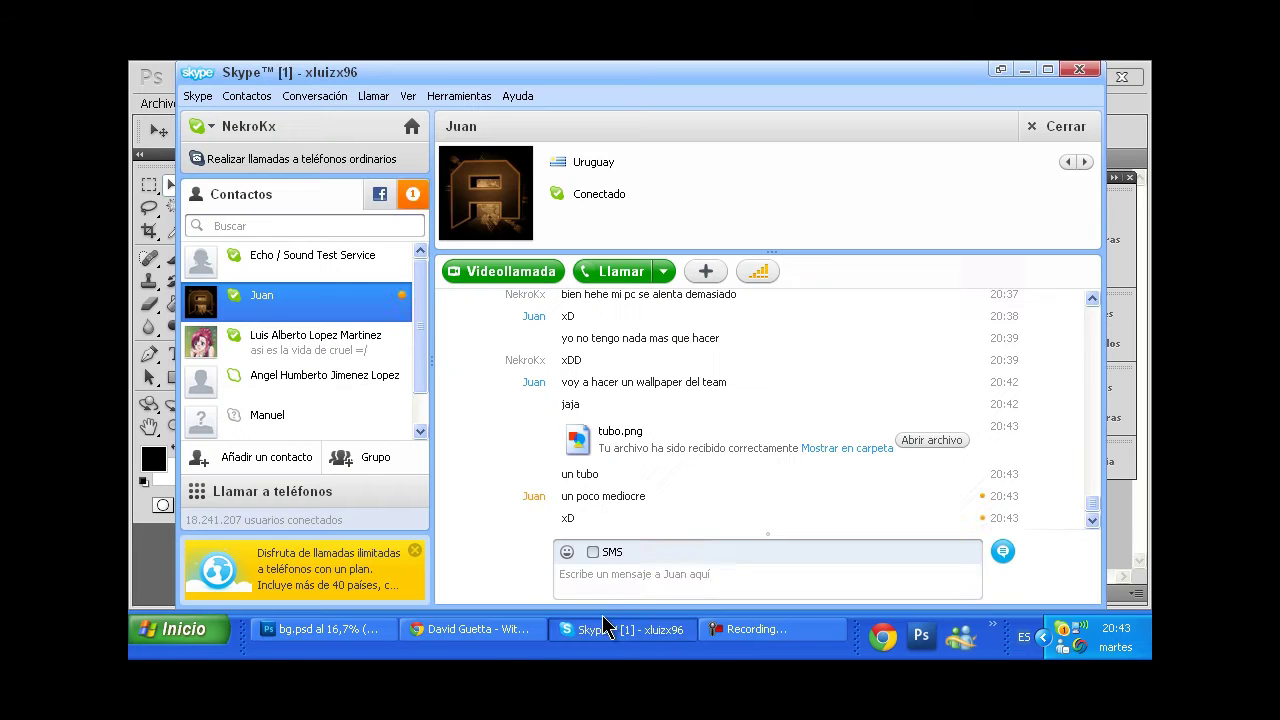
click(470, 629)
scroll(640, 300, down, 5)
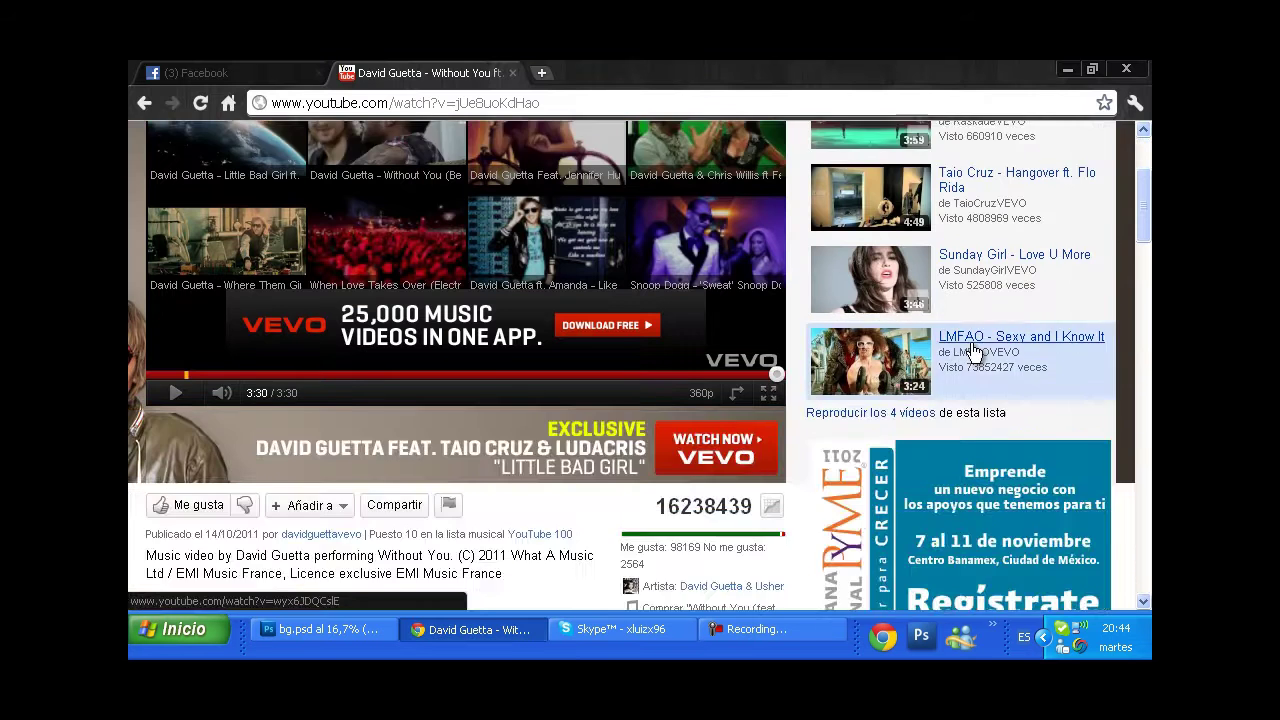
click(196, 72)
click(260, 138)
click(260, 138)
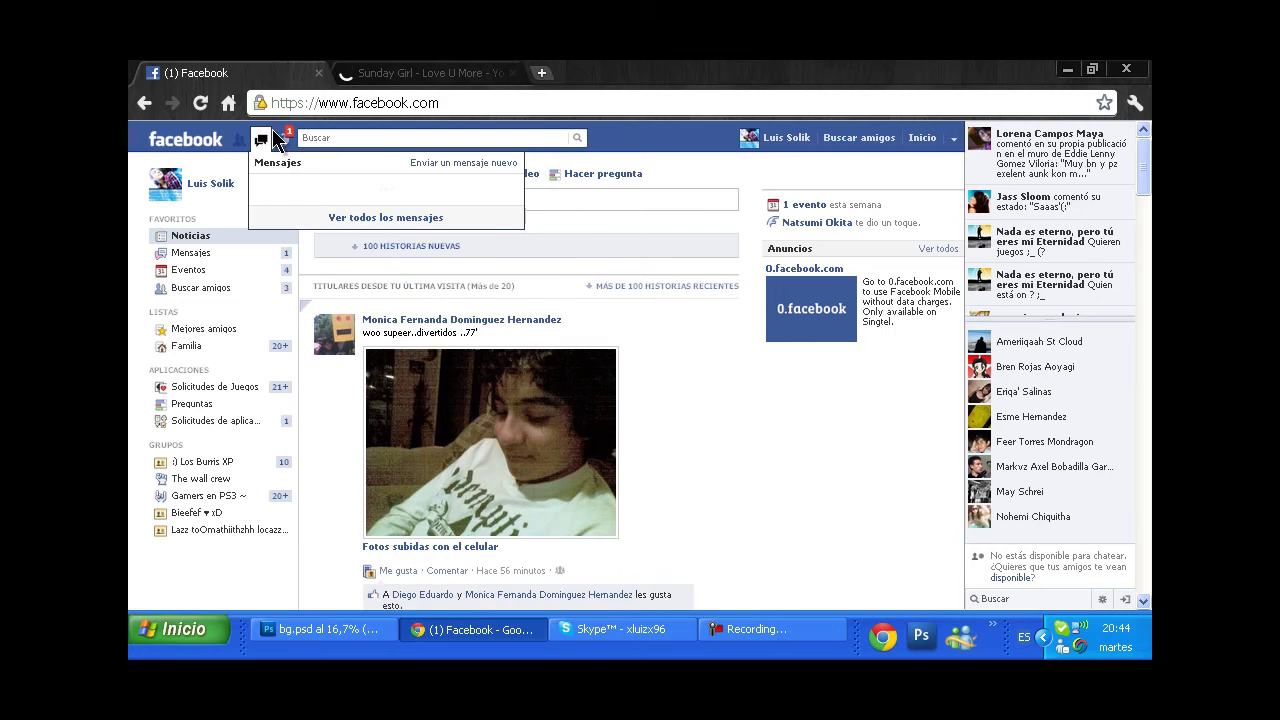
click(320, 629)
key(ctrl+plus)
key(ctrl+plus)
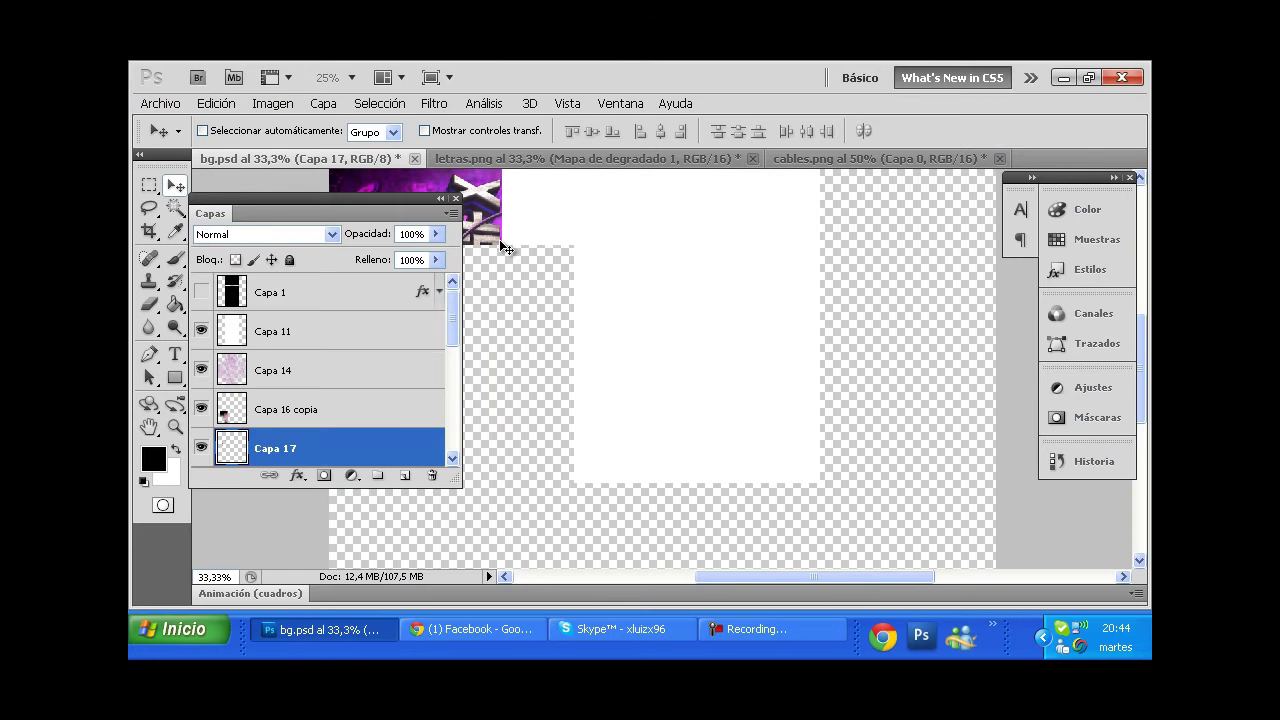
Step: Scale down the Capa 17 cable arc and move it to the top of the vertical text
click(355, 640)
click(351, 637)
key(ctrl+t)
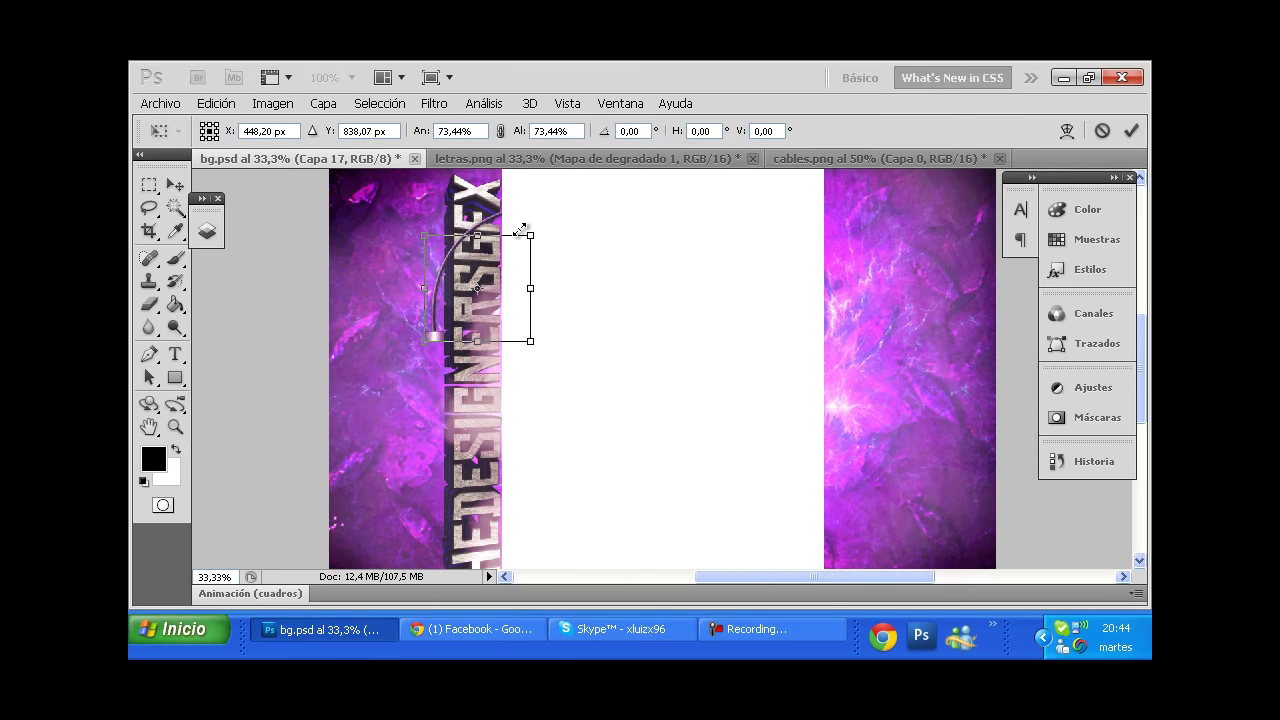
drag(503, 185, 562, 240)
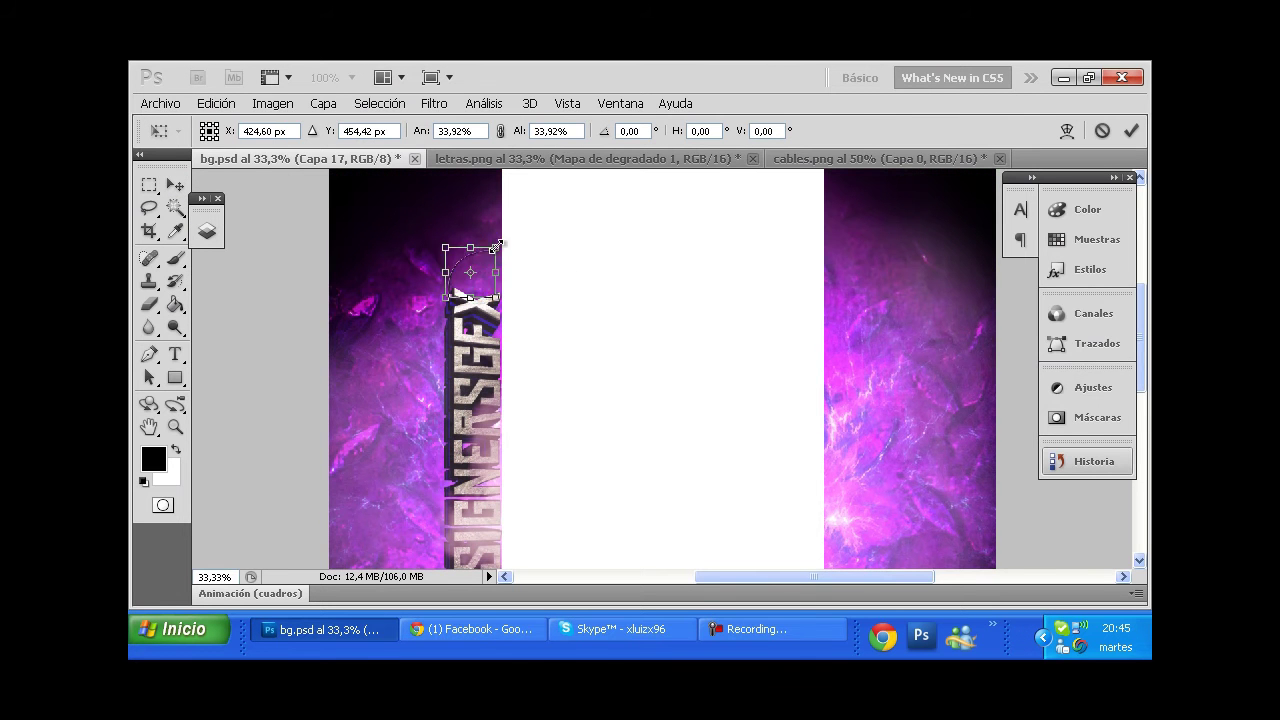
key(Return)
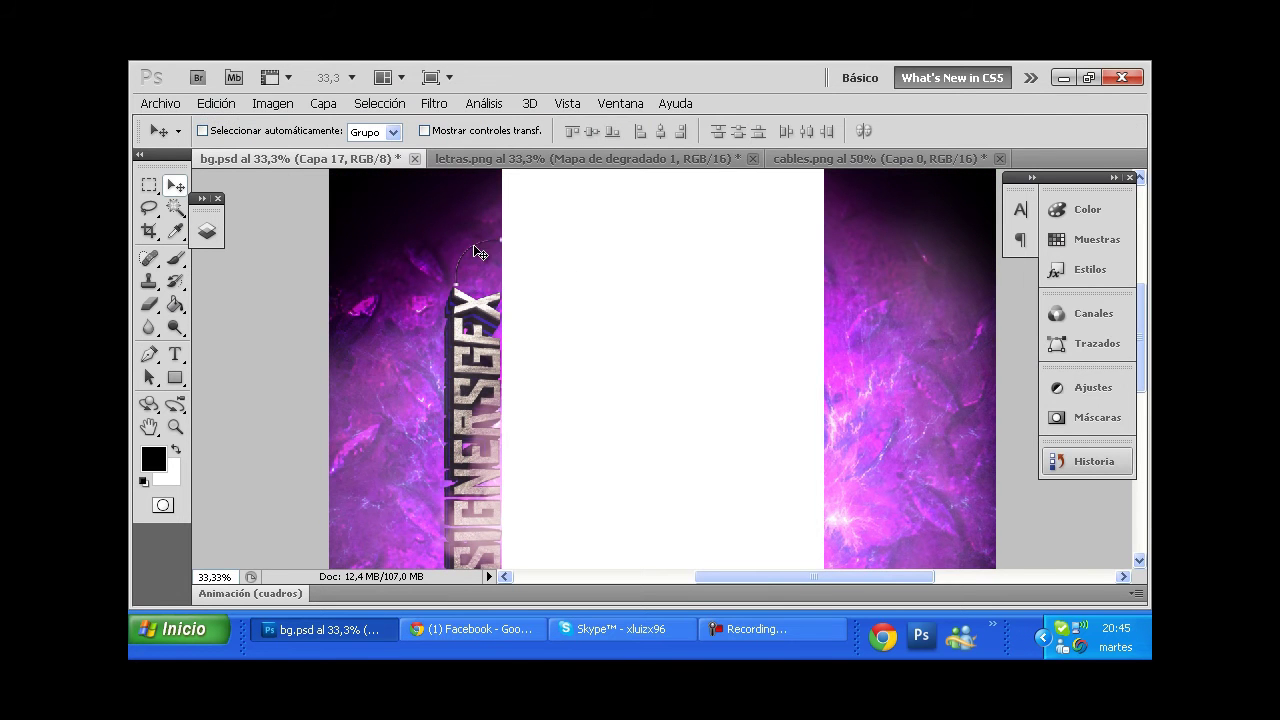
Step: Duplicate the cable arc as Capa 17 copia and flip the copy to mirror it
click(206, 230)
drag(285, 445, 385, 474)
click(215, 103)
click(615, 646)
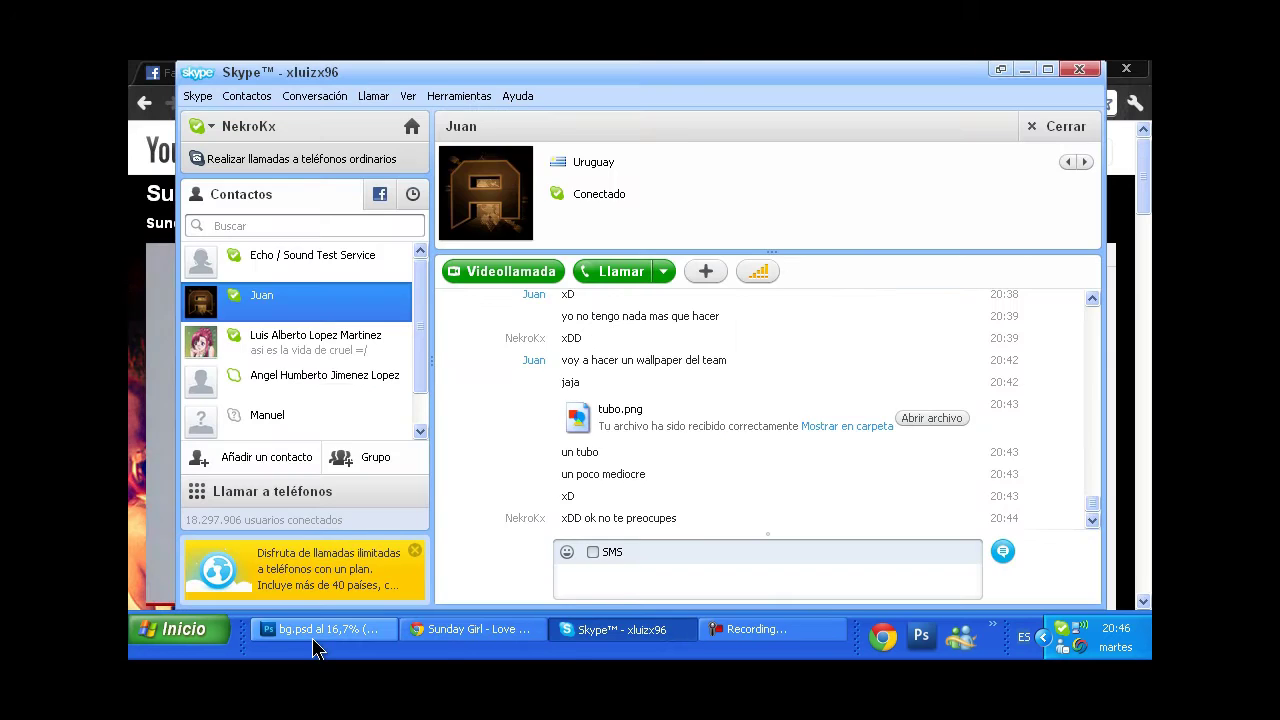
Step: Begin opening another image, browsing the Open window to Mis imágenes
click(313, 648)
click(160, 103)
click(163, 126)
mouse_move(908, 380)
mouse_down()
mouse_move(913, 203)
mouse_move(911, 290)
mouse_up()
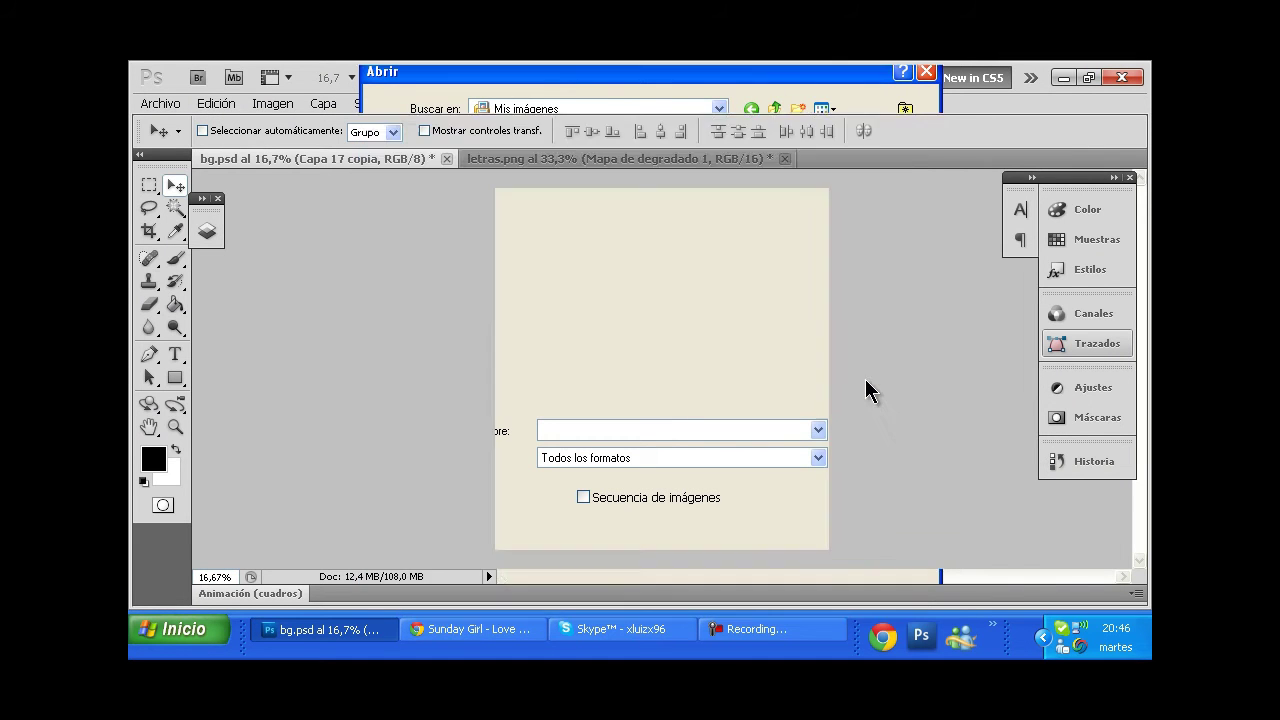
Step: Open letras.png and tubo.png, then duplicate the THEDESIGNERSGFX text layer and stretch the copy
click(672, 397)
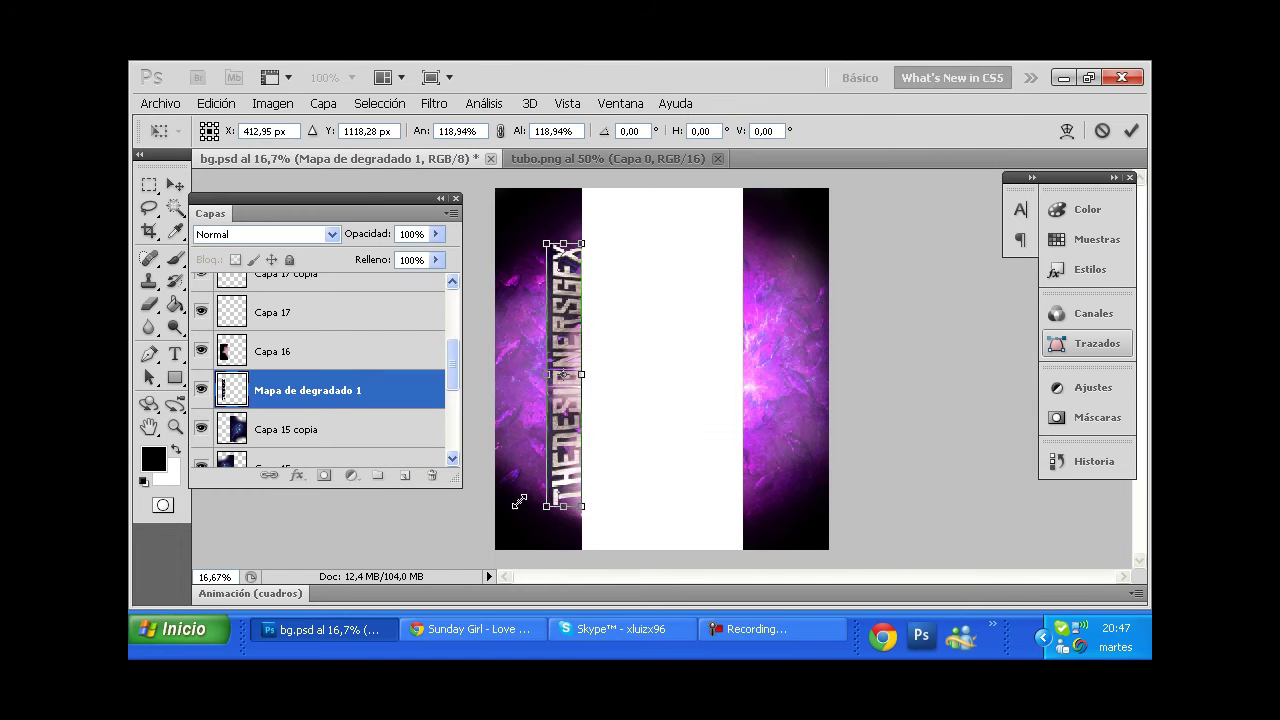
key(Return)
key(ctrl+j)
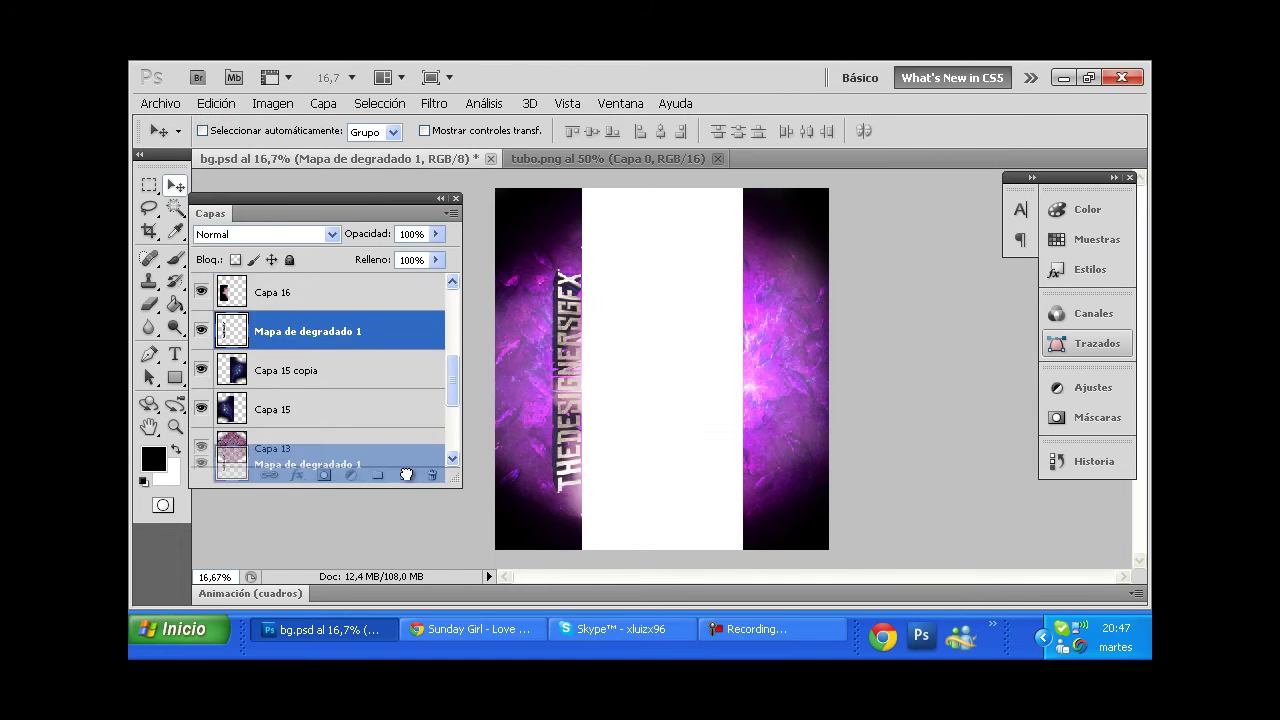
key(ctrl+t)
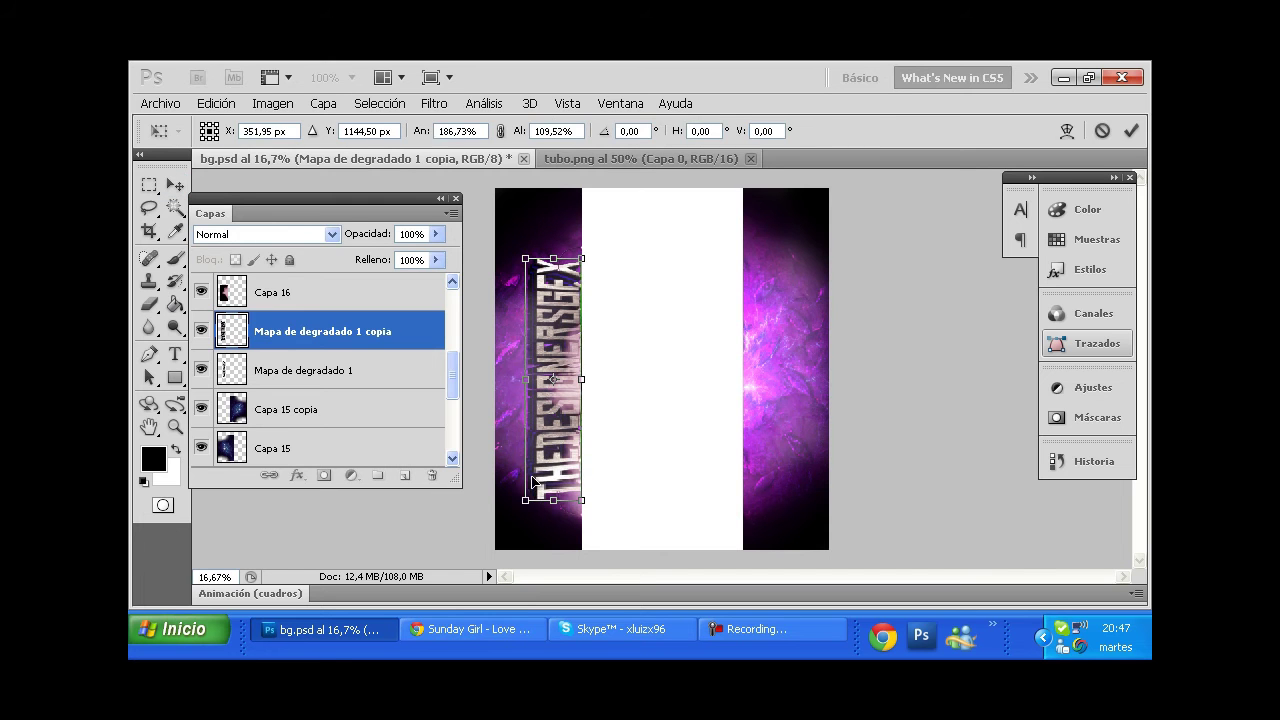
key(Return)
Step: Move the text copy below the original and blend it in Sobreexpos. lineal (Añadir)
key(ctrl+bracketleft)
click(265, 234)
click(225, 213)
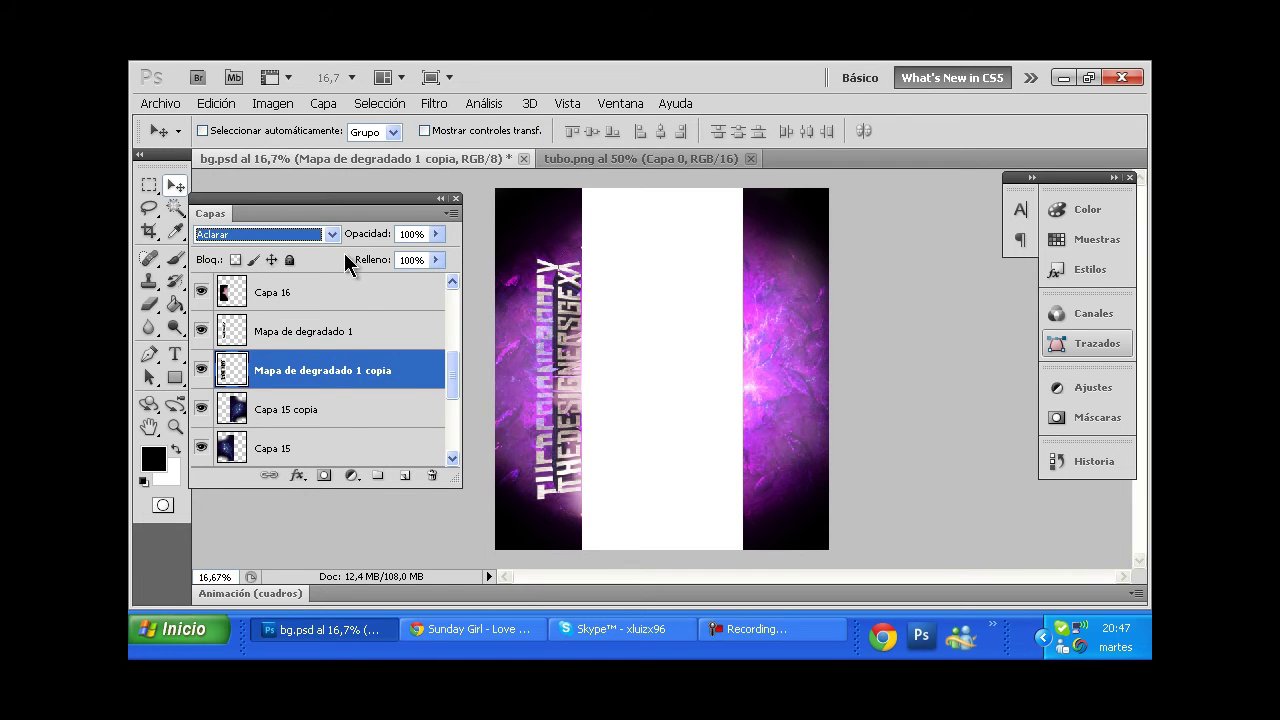
key(Down)
Step: Apply an Ondas marinas ripple distortion to the text copy
key(e)
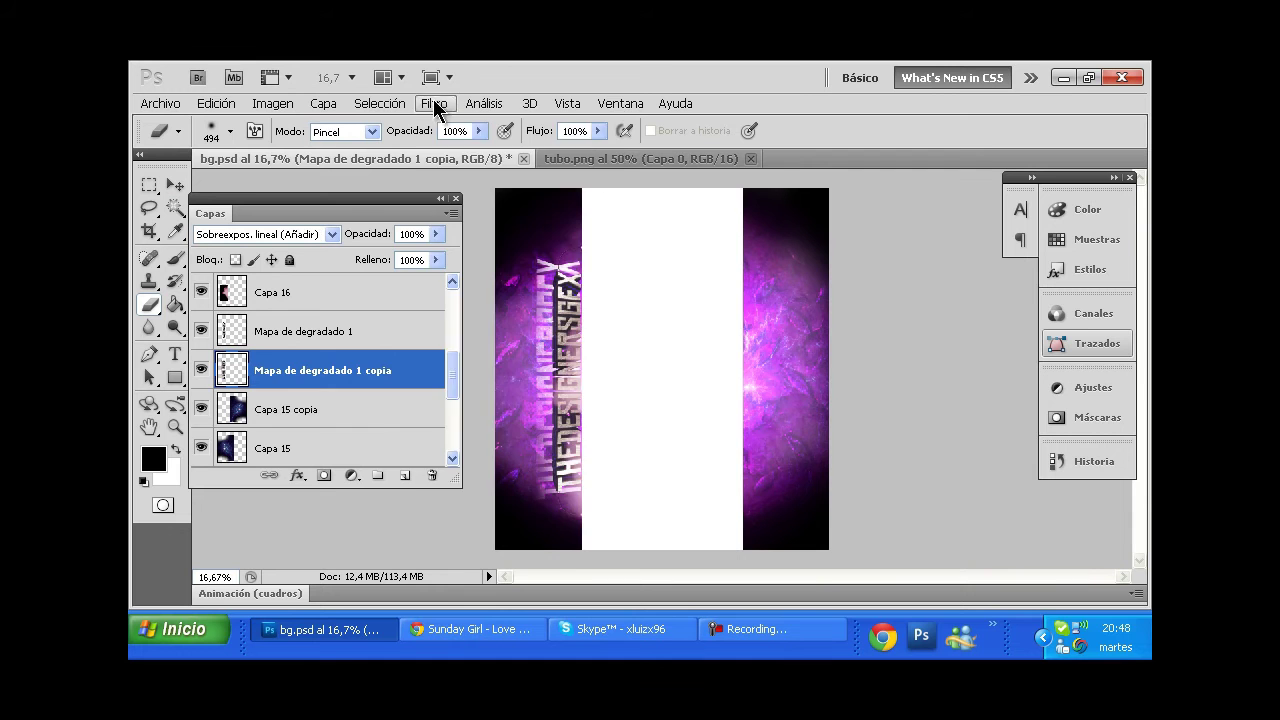
click(434, 104)
key(Return)
key(Return)
click(180, 183)
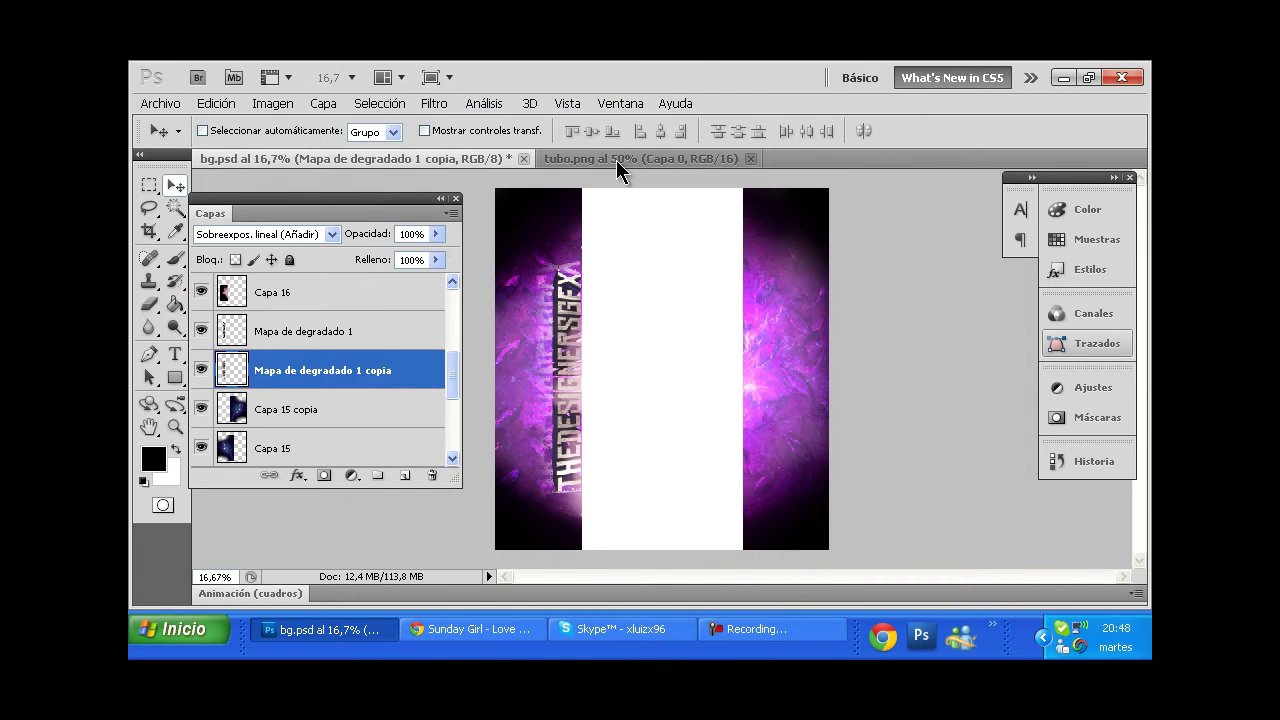
Step: Open the Soma4.jpg flare image from the Pack effects folder
click(160, 103)
click(171, 135)
double_click(657, 171)
scroll(905, 225, down, 1)
double_click(825, 152)
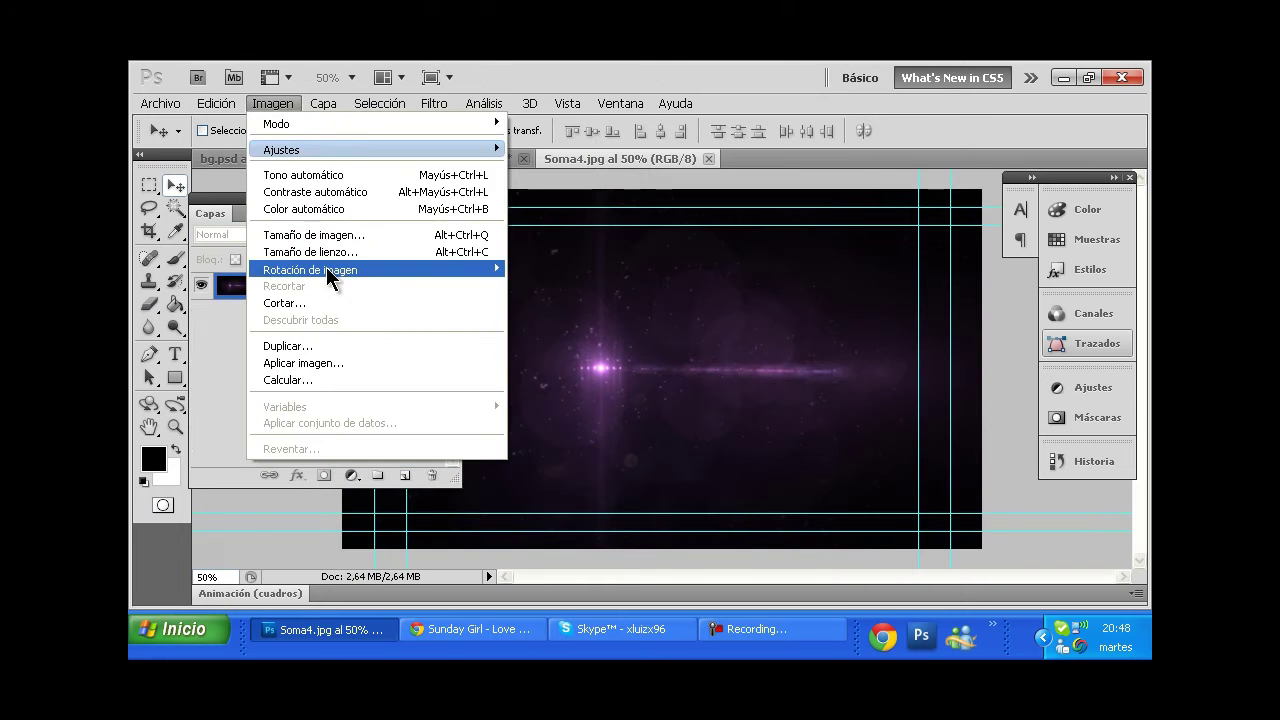
Step: Drag the rotated flare into bg.psd as a Trama-blended layer and close Soma4.jpg
drag(324, 337, 324, 292)
click(265, 234)
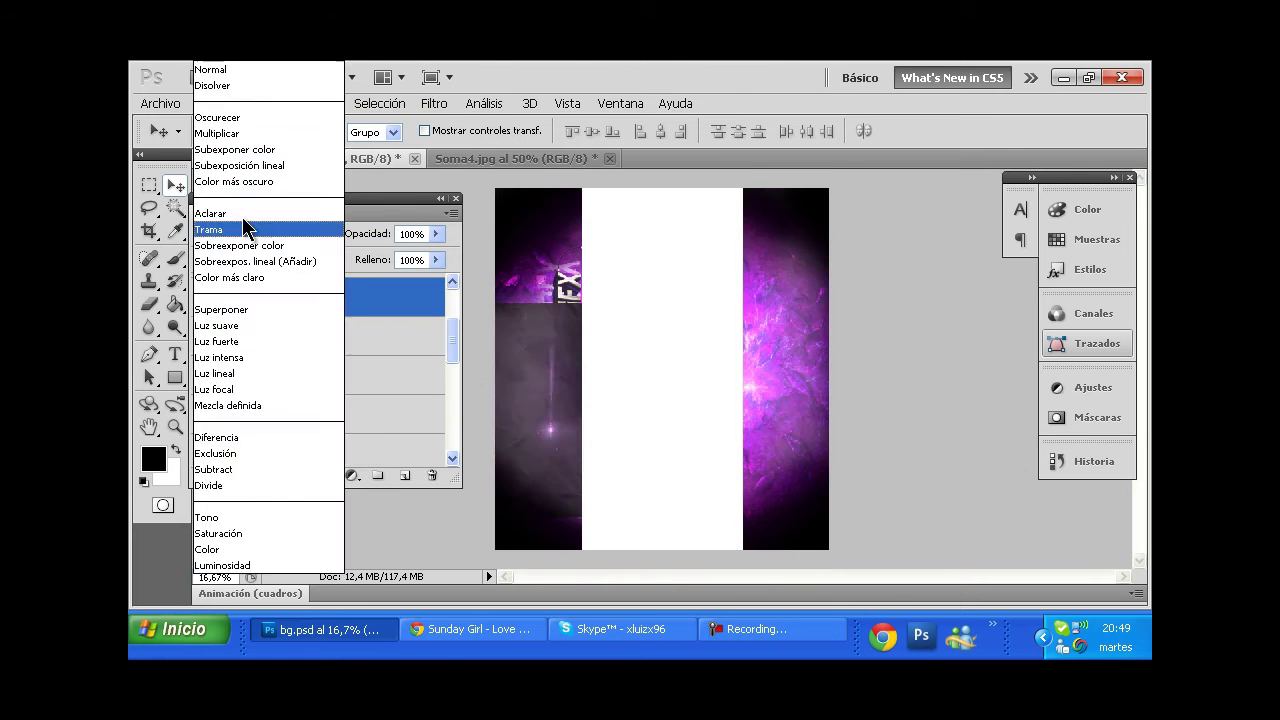
key(e)
click(175, 185)
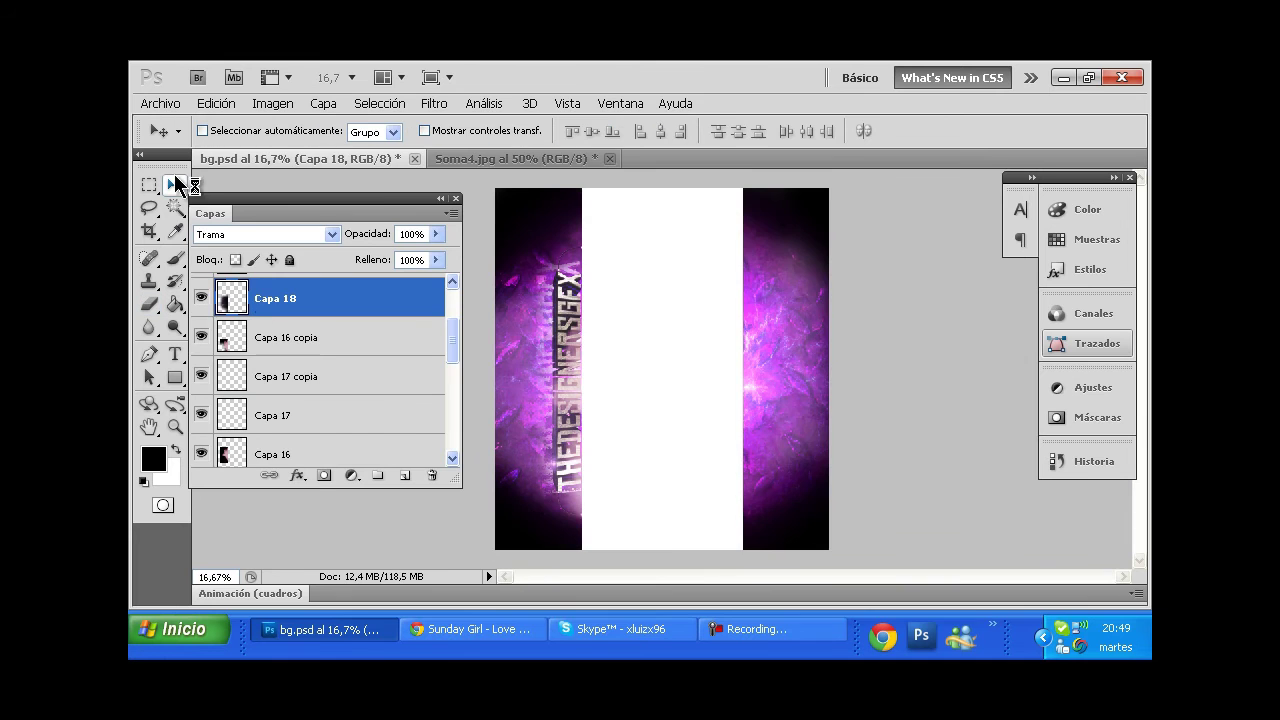
click(609, 158)
Step: Add Brightness/Contrast, Curves and a violet-orange Mapa de degradado adjustment layer above Capa 11
drag(444, 328, 444, 332)
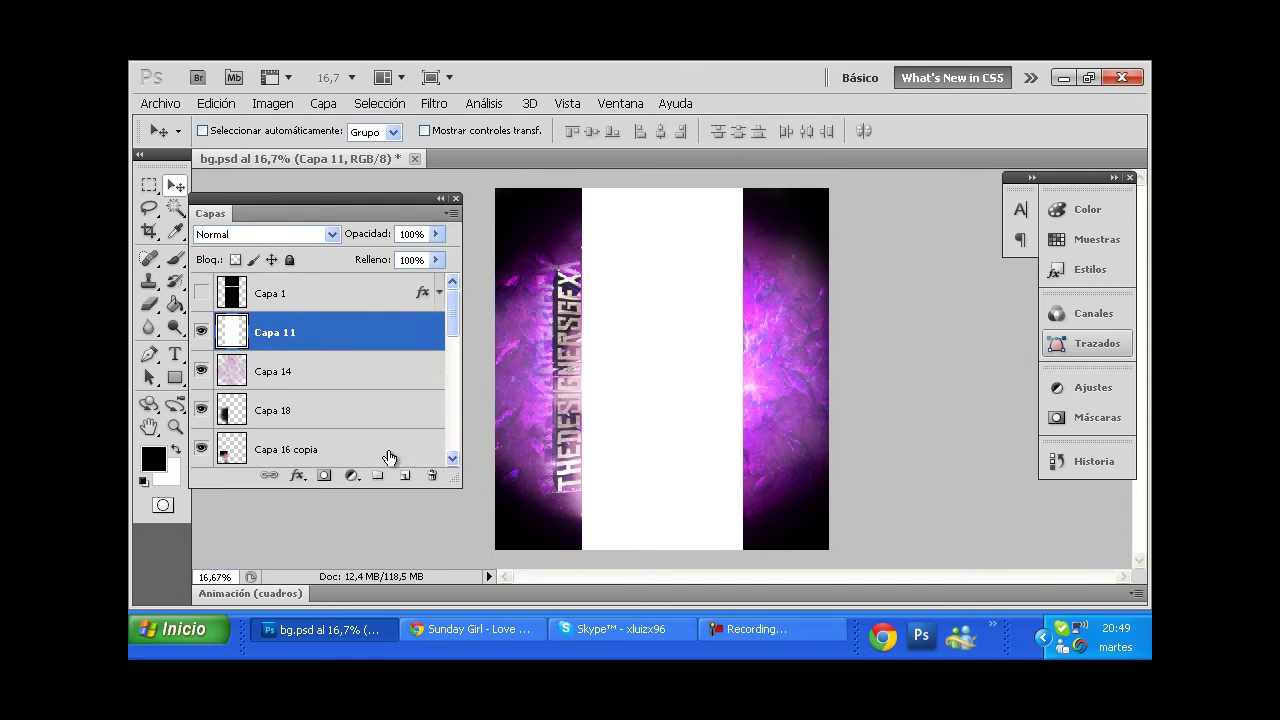
click(351, 475)
click(397, 204)
click(351, 475)
click(400, 238)
click(351, 475)
click(410, 443)
click(943, 286)
click(583, 157)
Step: Blend the gradient map in Luz suave at 60% opacity and merge the visible layers
click(265, 234)
click(215, 325)
drag(420, 238, 380, 238)
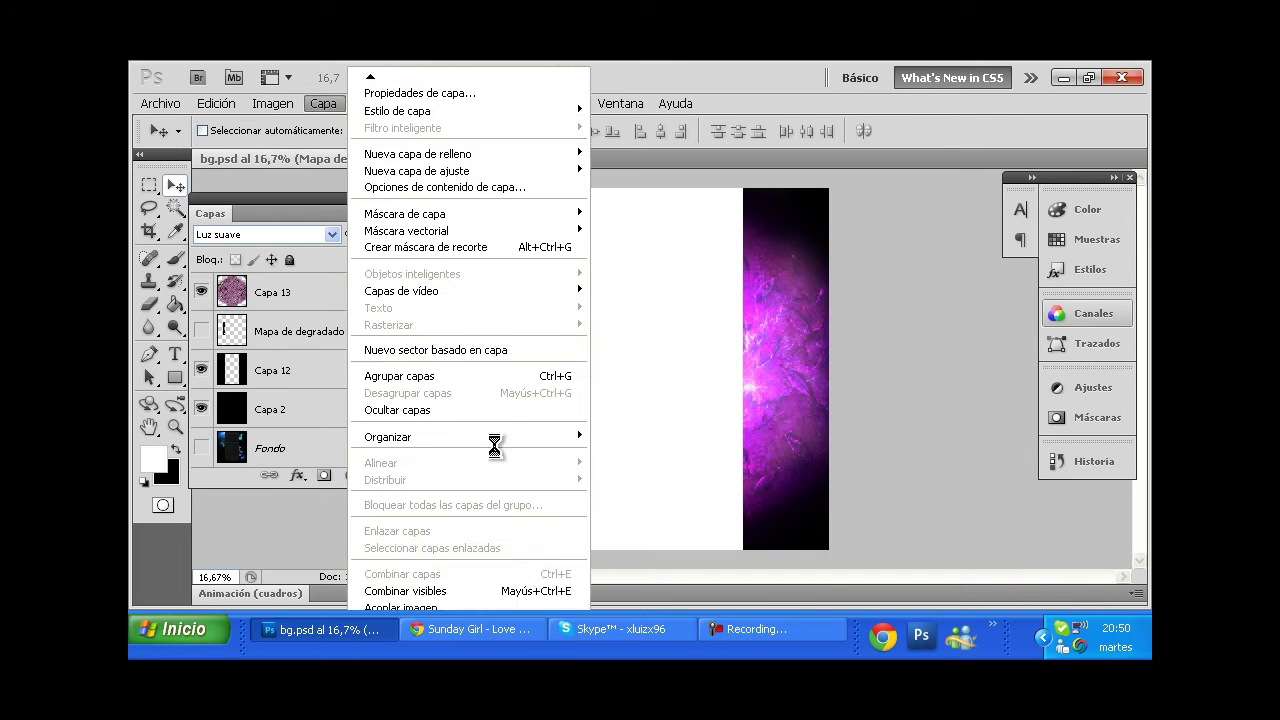
click(400, 589)
click(470, 629)
Step: Delete Mapa de degradado 1 and set Mapa de degradado 2 to 41% opacity
click(260, 72)
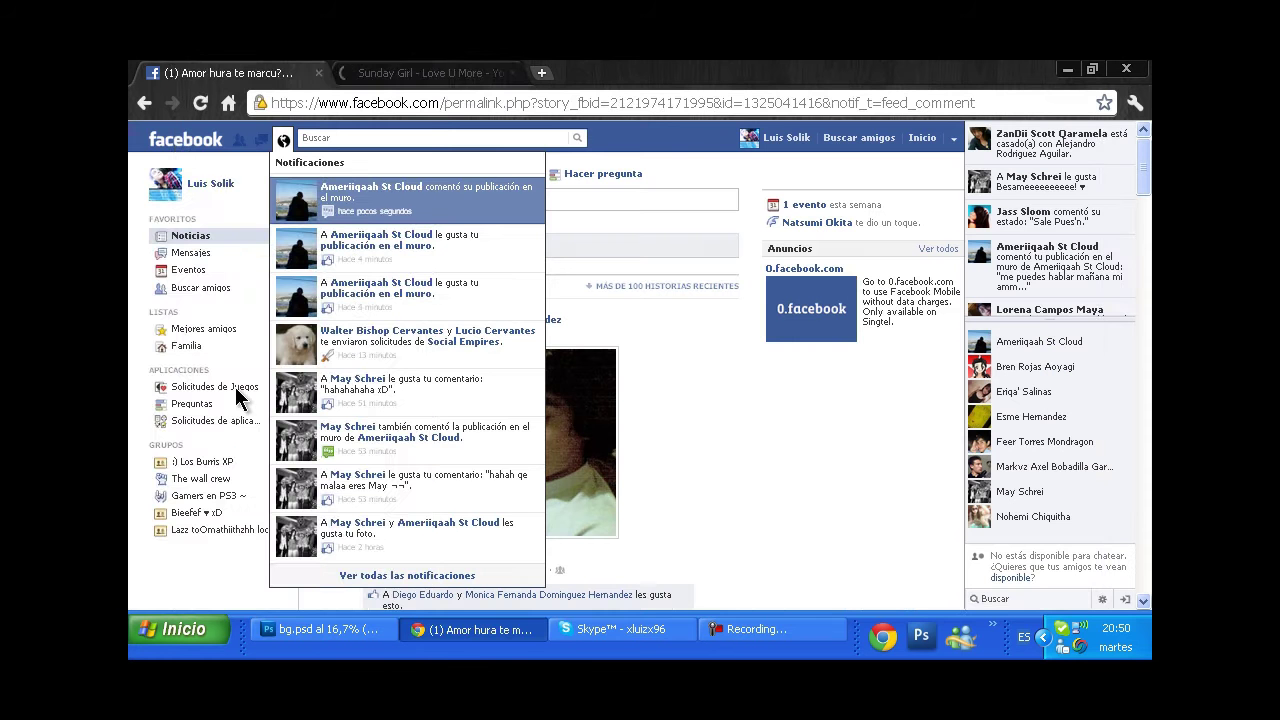
click(382, 632)
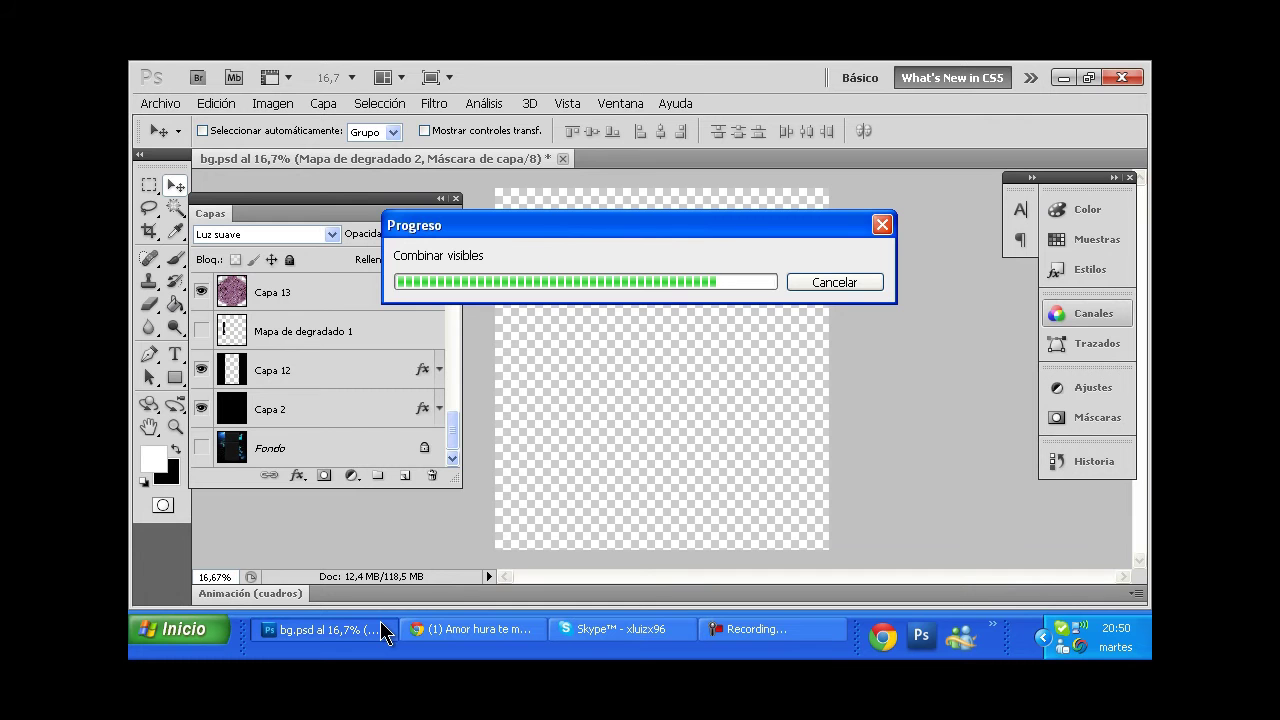
drag(300, 371, 432, 475)
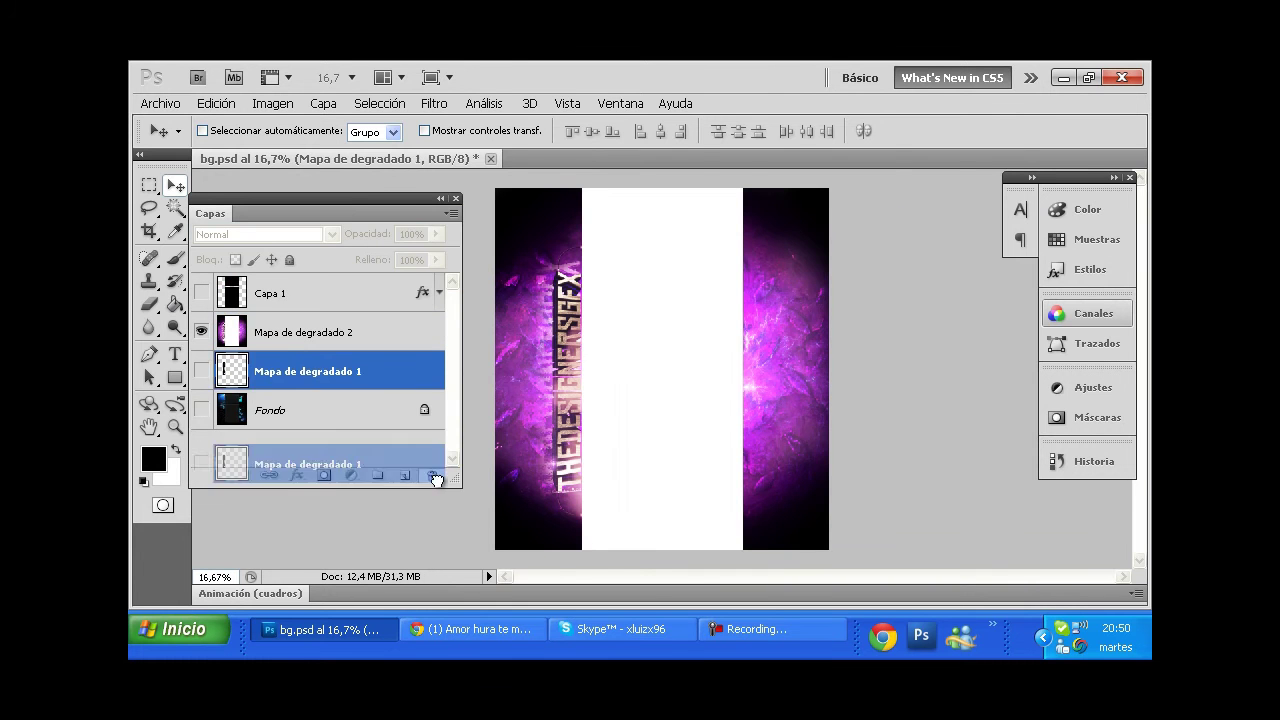
click(300, 334)
click(368, 238)
text(41)
key(Return)
Step: Zoom in on the poster centre to 100%
key(z)
click(669, 306)
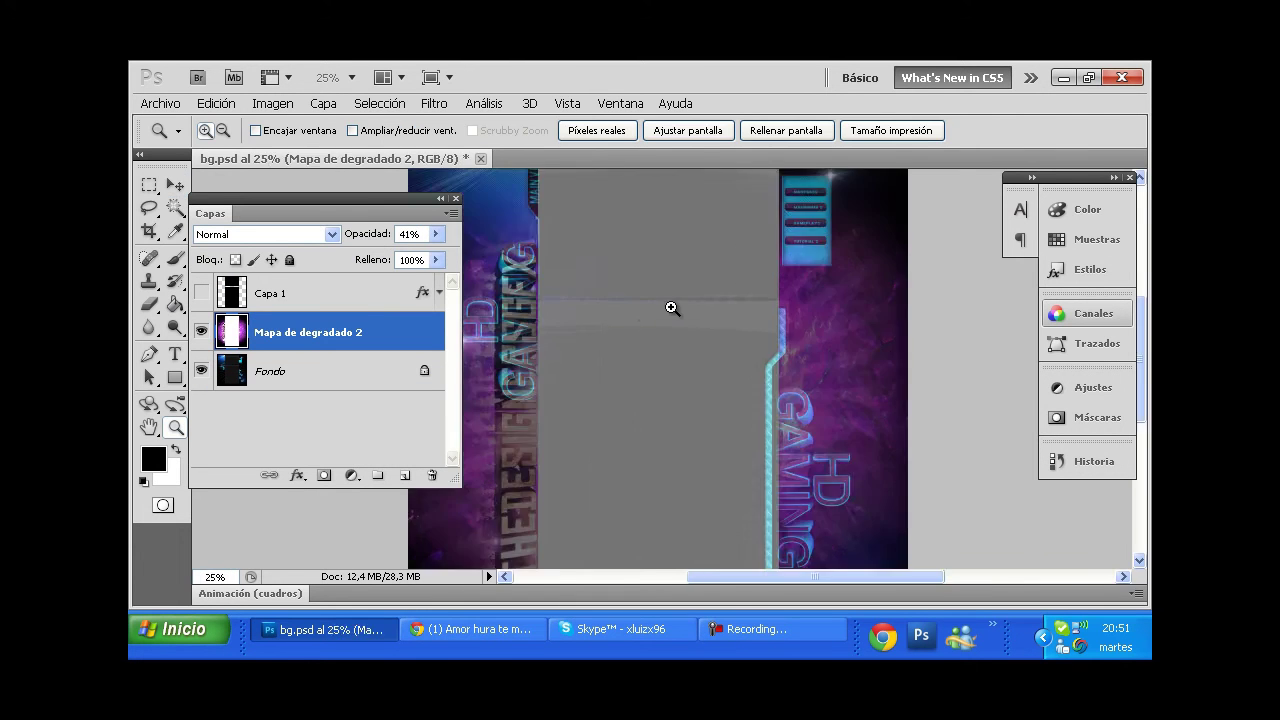
click(700, 302)
click(711, 300)
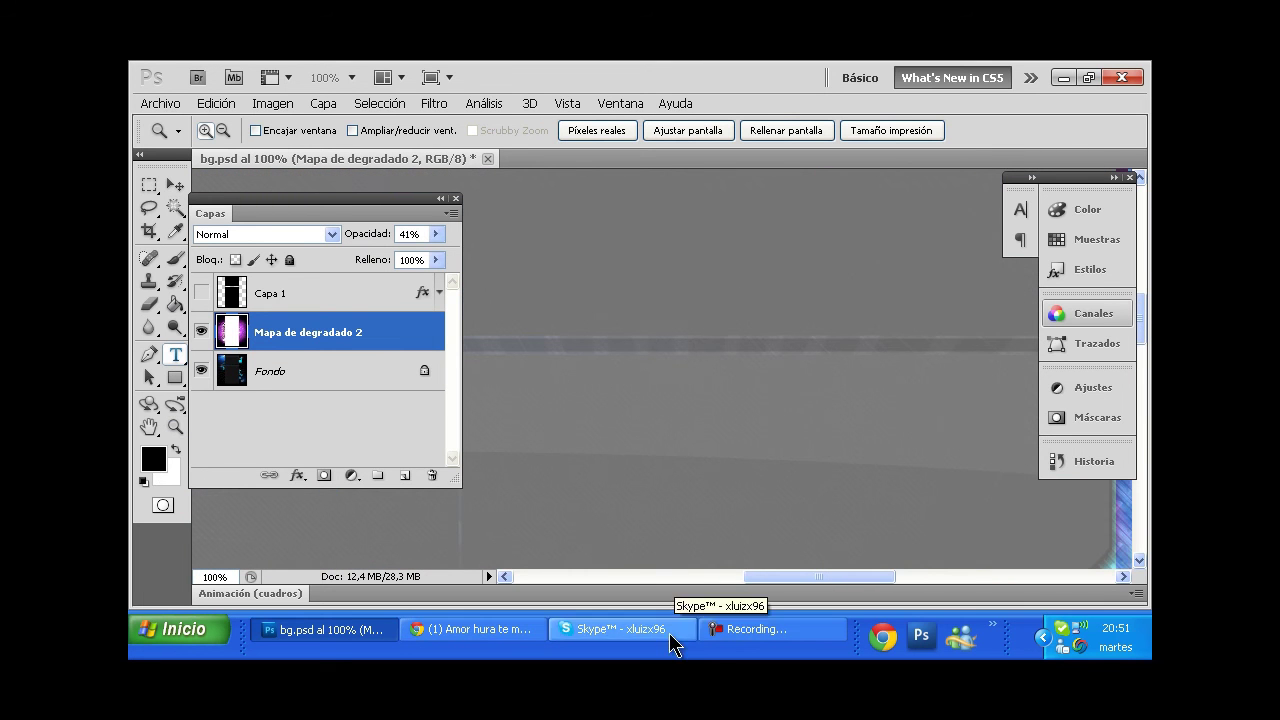
Step: Send two Skype chat replies, 'co mas xD' and 'y termino xD'
click(620, 629)
text(co mas xD)
key(Return)
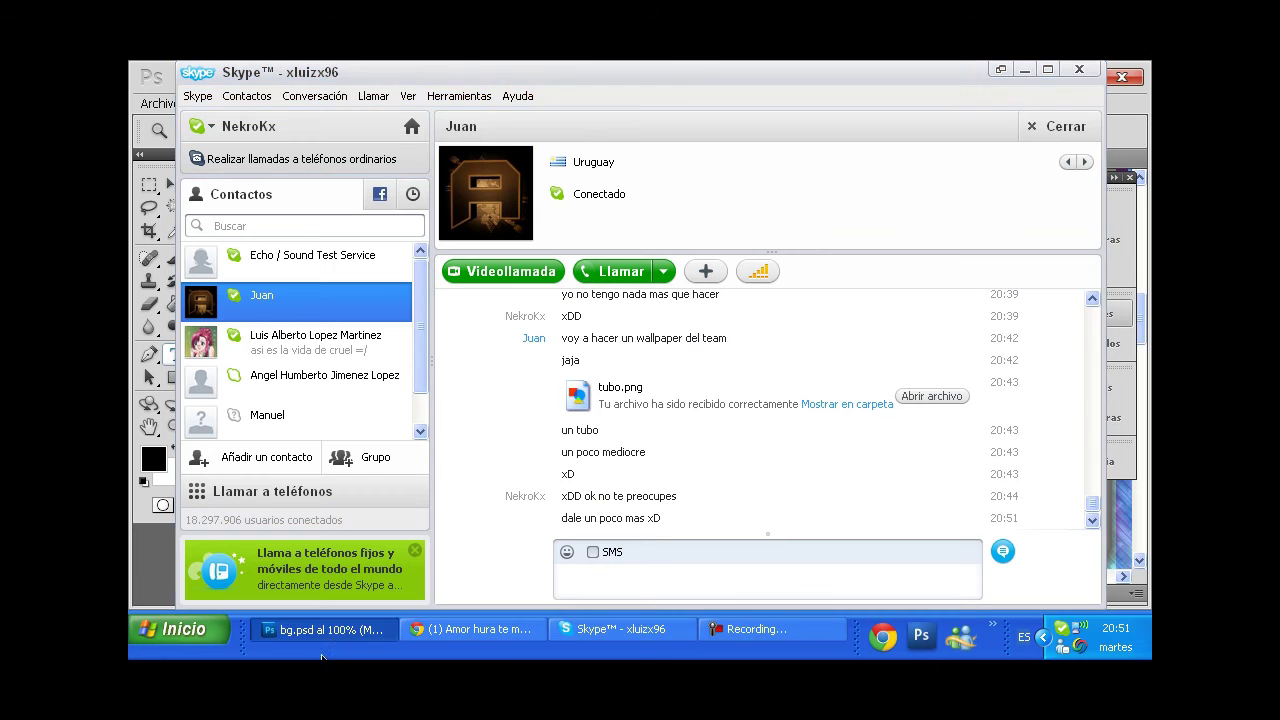
click(728, 566)
text(y termino xD)
key(Return)
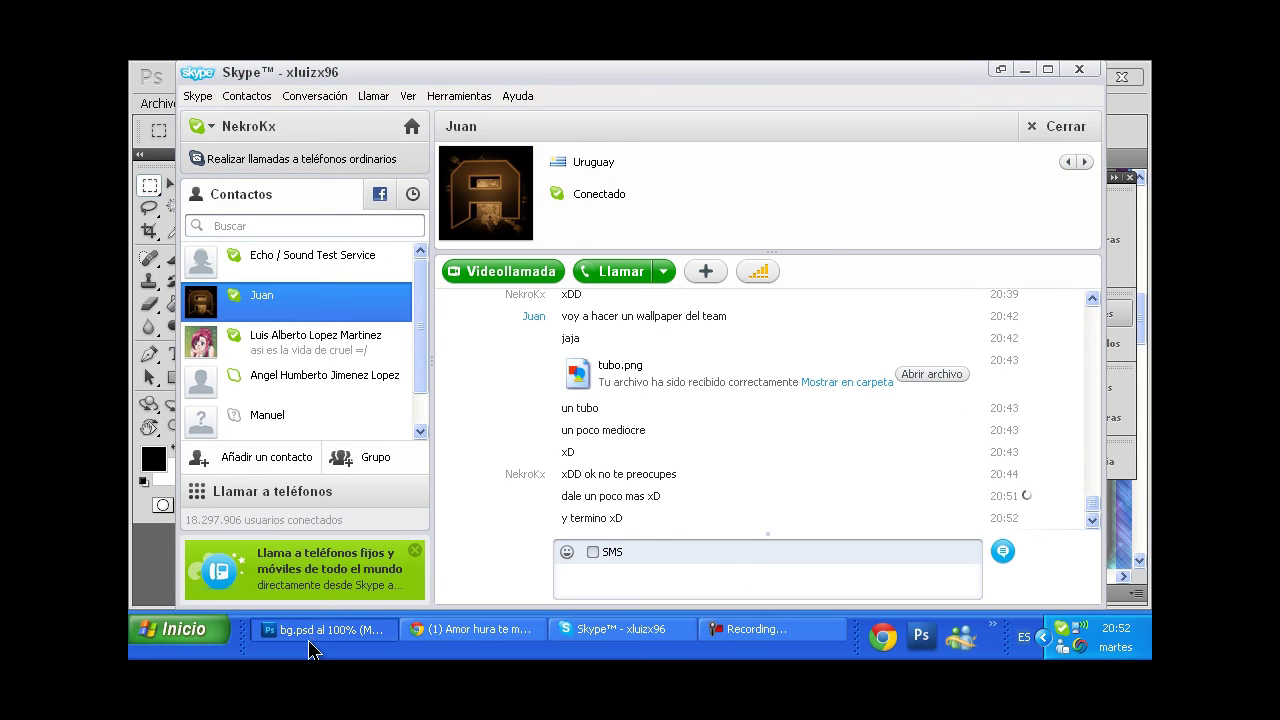
click(320, 629)
Step: Choose the Classic Robot font for the Type tool
click(361, 130)
scroll(577, 235, up, 10)
scroll(583, 230, up, 10)
scroll(583, 245, up, 6)
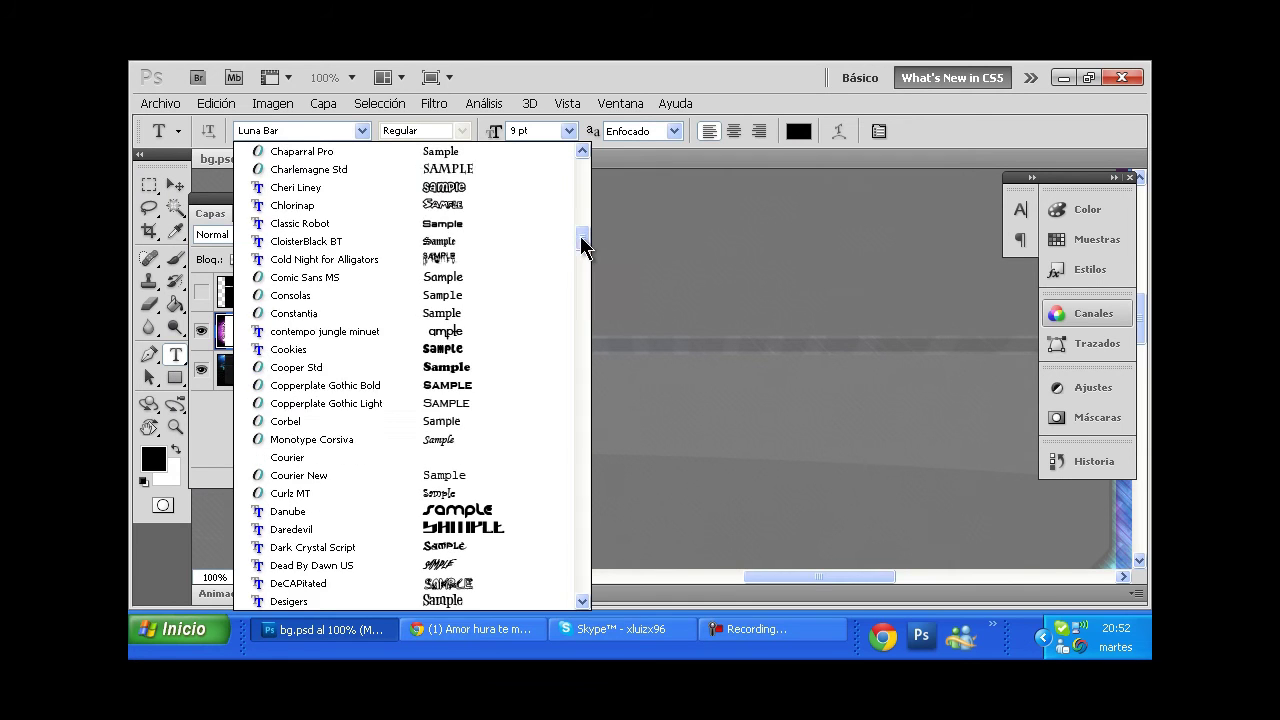
click(694, 343)
Step: Add a purple 15 pt 'Design By:' text line and nudge it slightly left
click(692, 345)
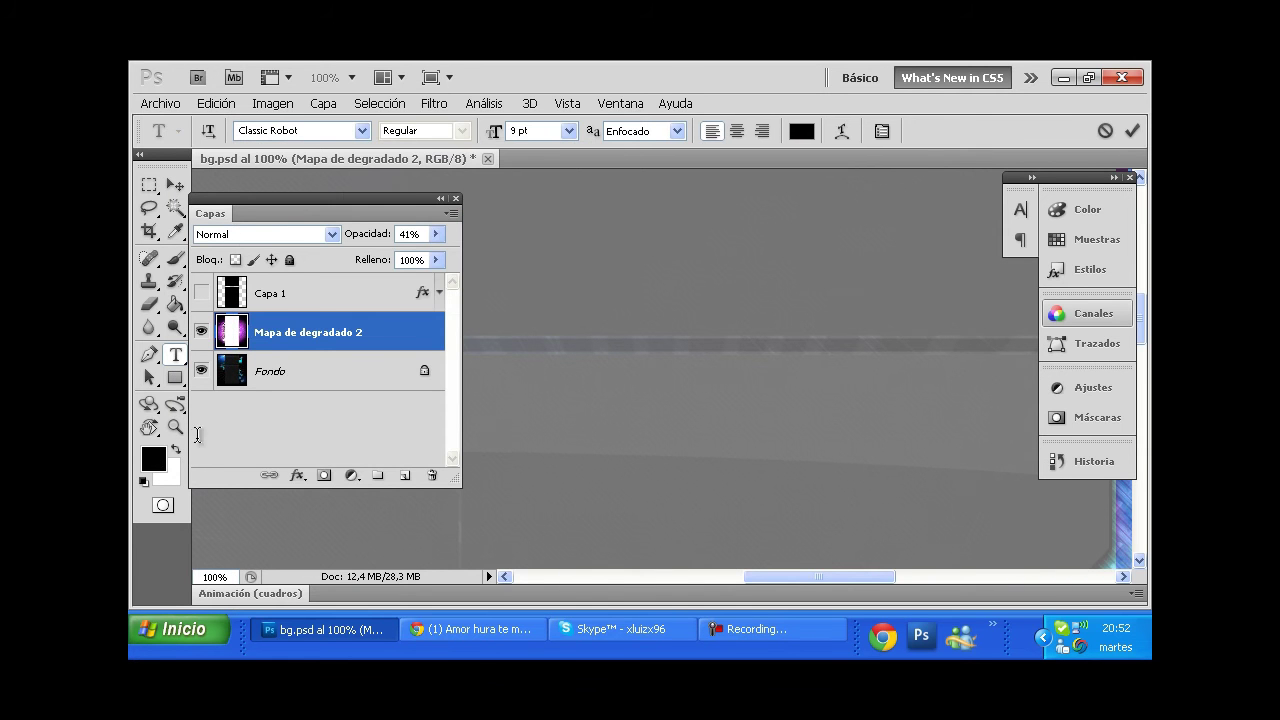
click(798, 131)
click(659, 236)
click(617, 234)
click(880, 163)
drag(480, 135, 497, 135)
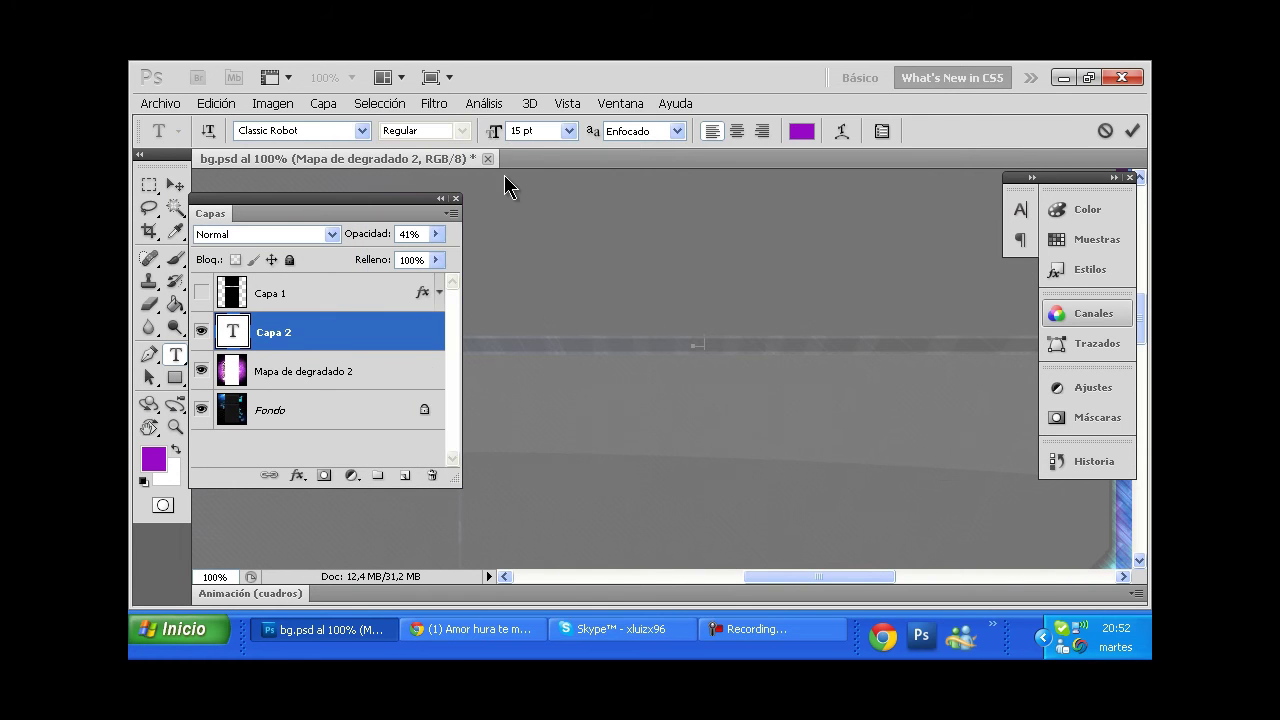
text(Design By:)
key(ctrl+Return)
key(v)
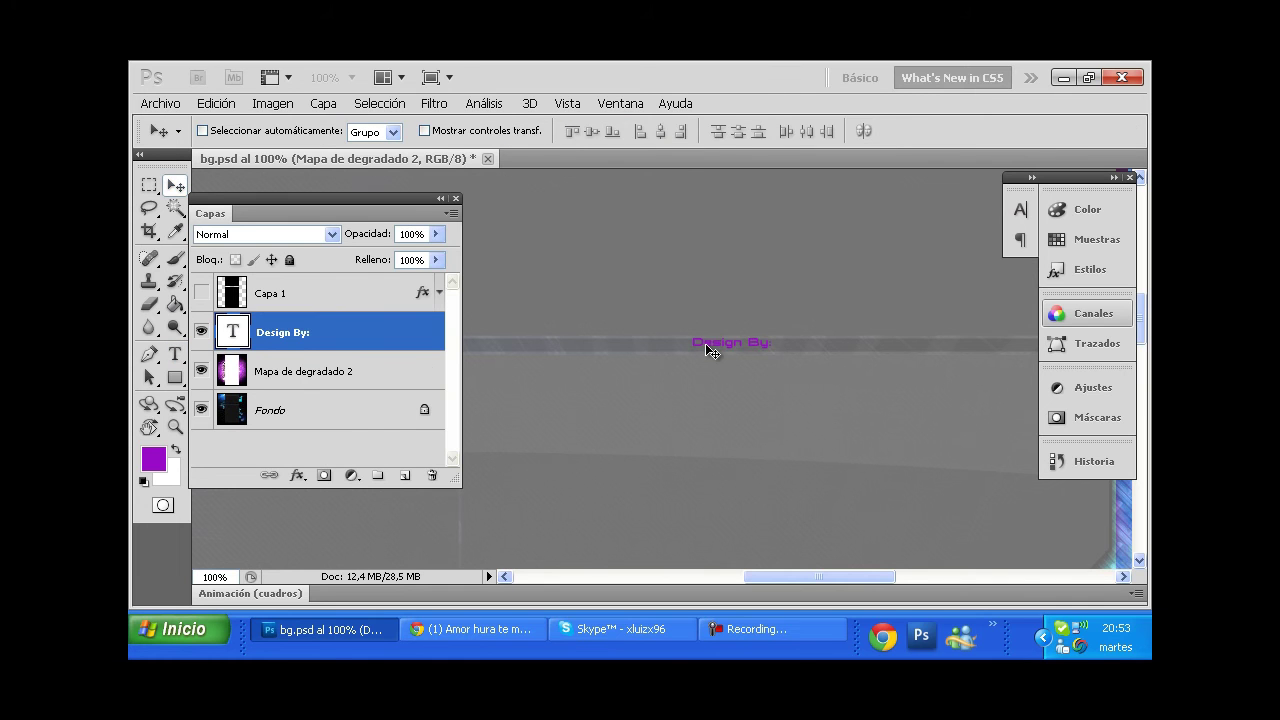
drag(708, 350, 692, 353)
Step: Add the designers' names in white to the right of the credit
key(t)
click(777, 349)
text(Antaxxe and XluizX)
key(ctrl+a)
click(176, 449)
key(ctrl+Return)
key(v)
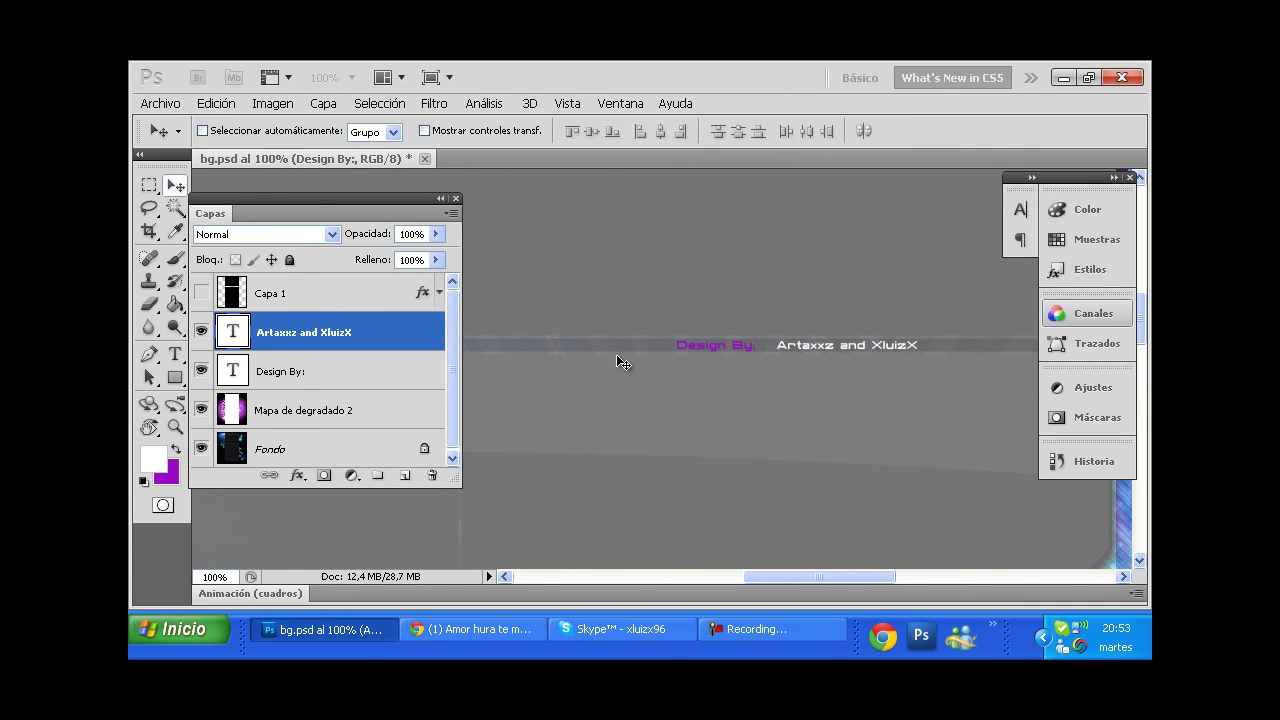
Step: On a new layer, paint a white dot after the names with a small round brush
key(b)
click(222, 131)
click(405, 475)
mouse_move(812, 577)
mouse_down()
mouse_move(790, 579)
mouse_move(826, 579)
mouse_up()
click(850, 345)
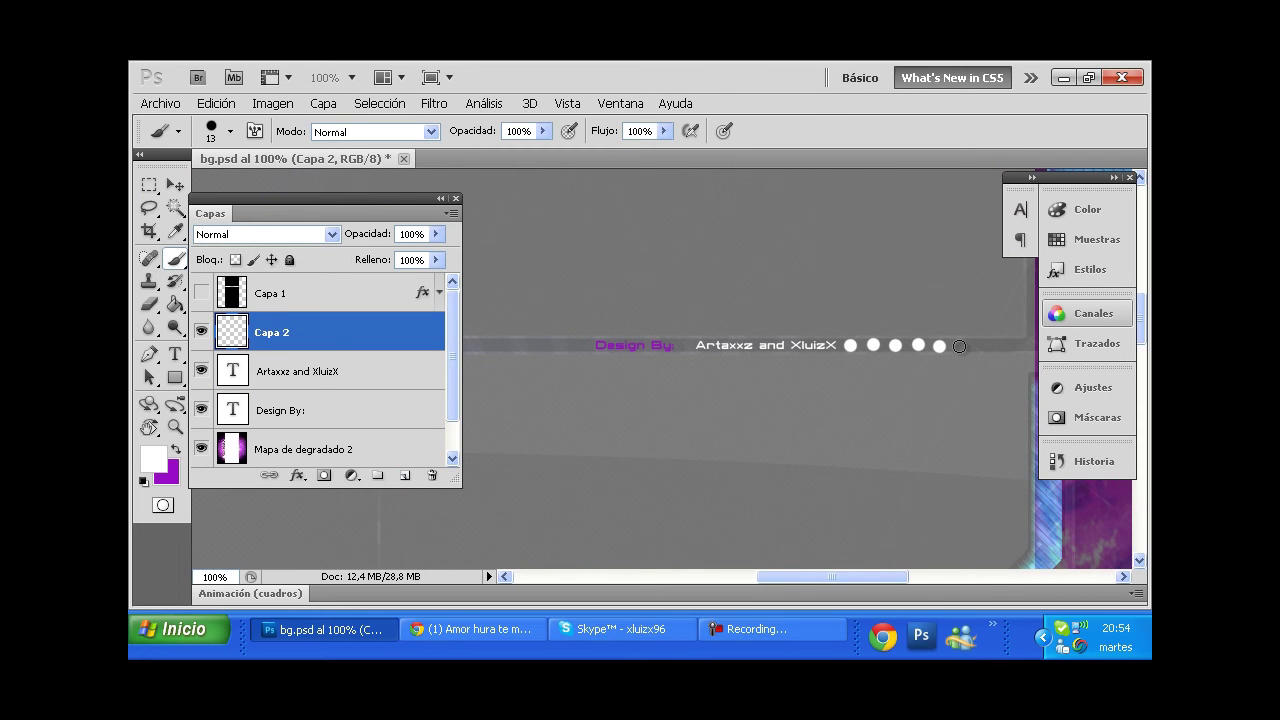
Step: Paint a row of purple dots to the left of the 'Design By:' credit
click(546, 347)
scroll(624, 343, left, 2)
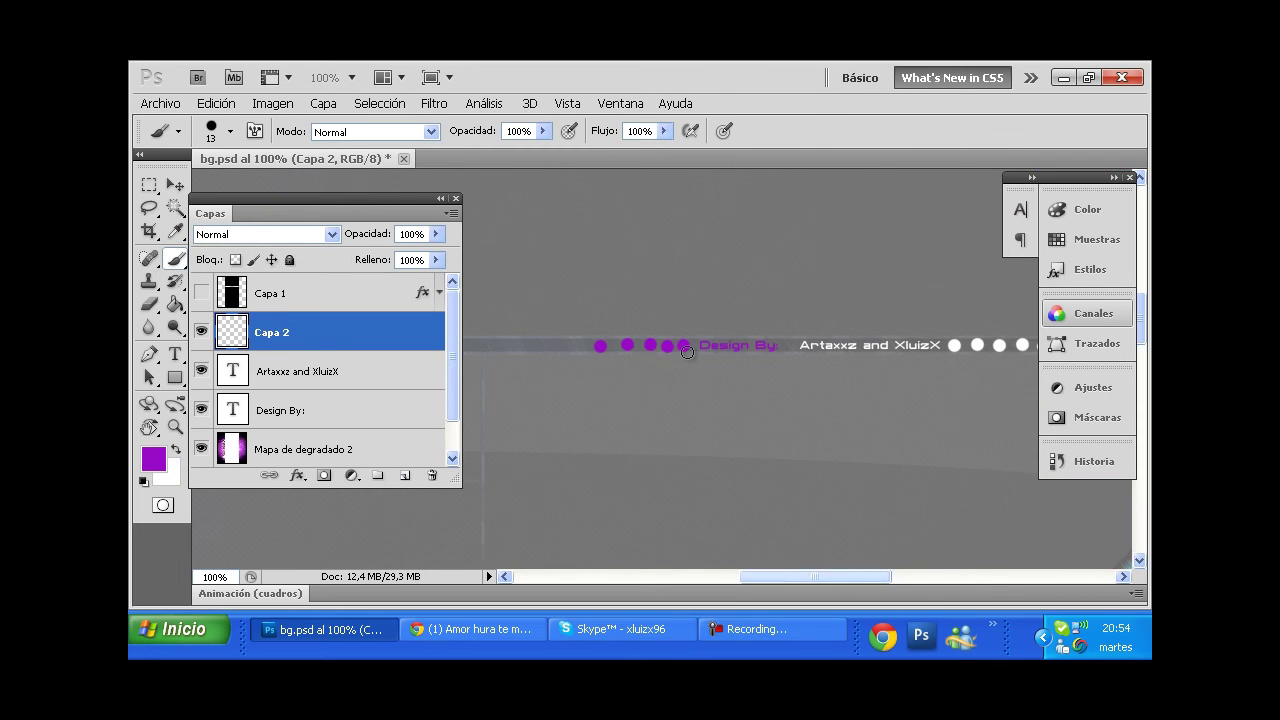
click(583, 346)
scroll(665, 360, left, 3)
Step: Switch to the Eraser and set its size to 106 px
click(150, 304)
click(230, 131)
key(Return)
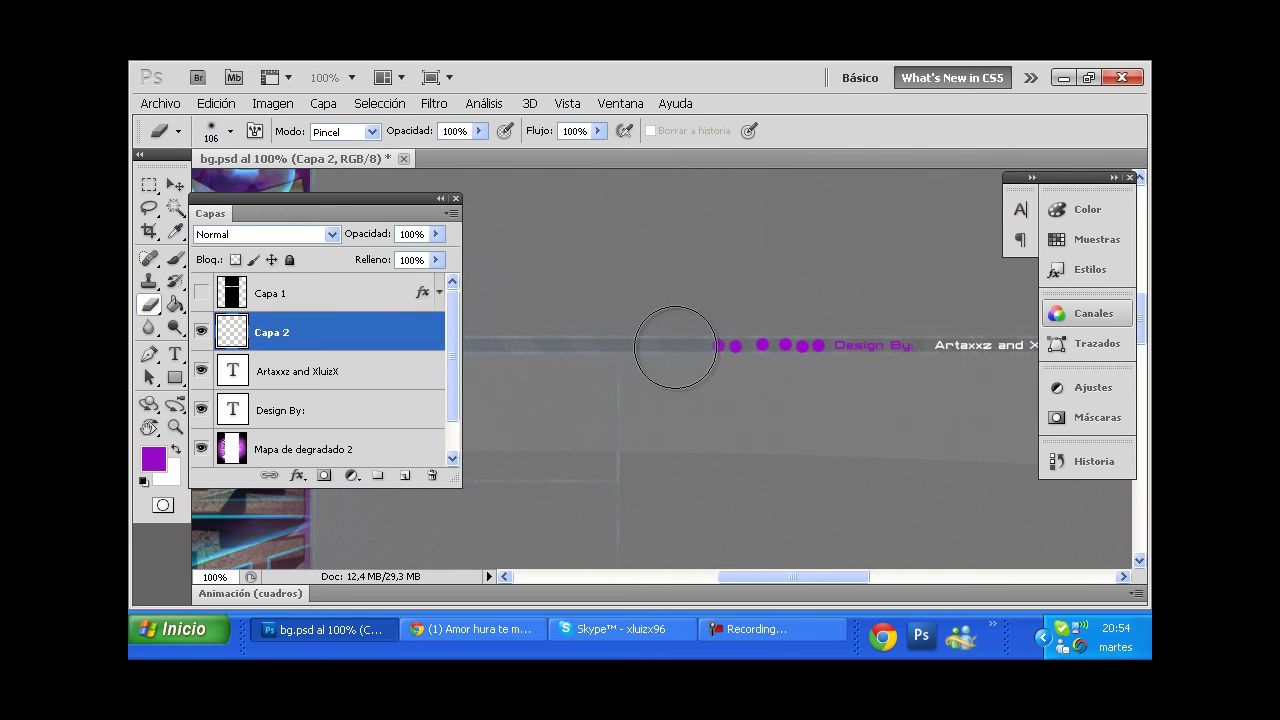
scroll(743, 337, right, 5)
Step: Send the Skype reply 'ya ca' and return to Photoshop
click(621, 629)
text(ya ca)
key(Return)
key(alt+Tab)
Step: Open the SkypeLeft icon image from the Skype icons folder
click(160, 103)
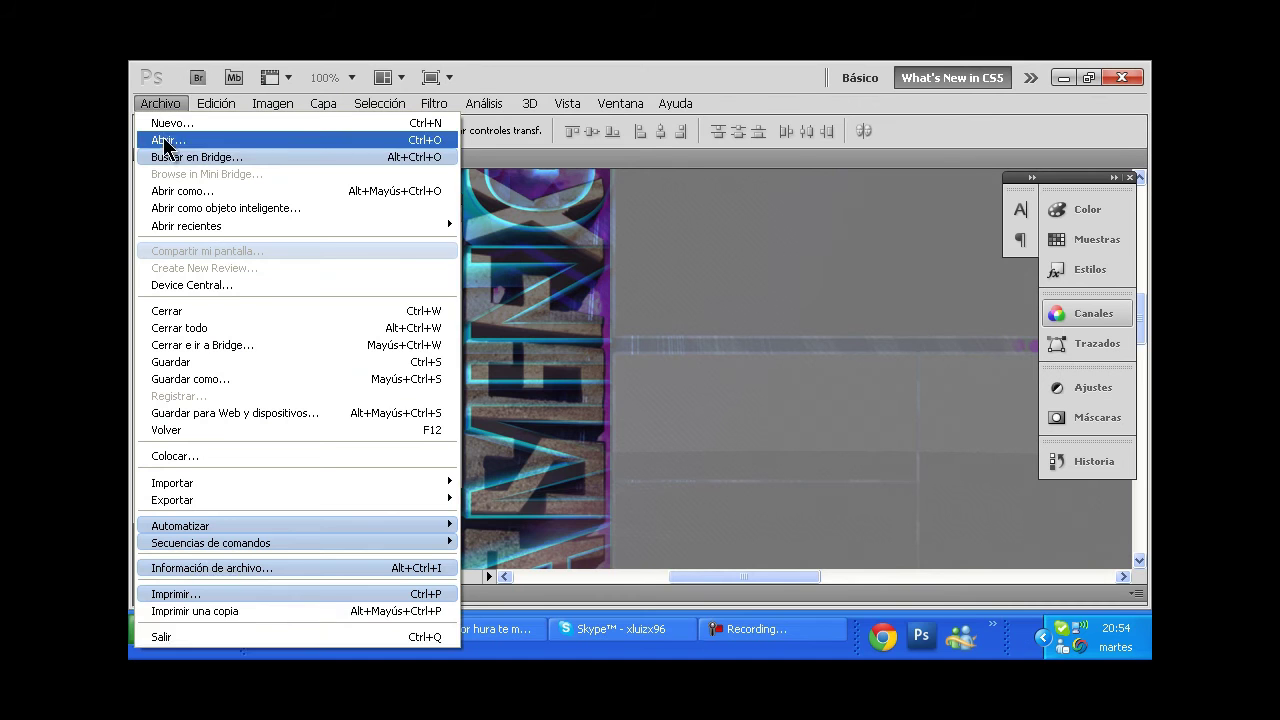
click(170, 140)
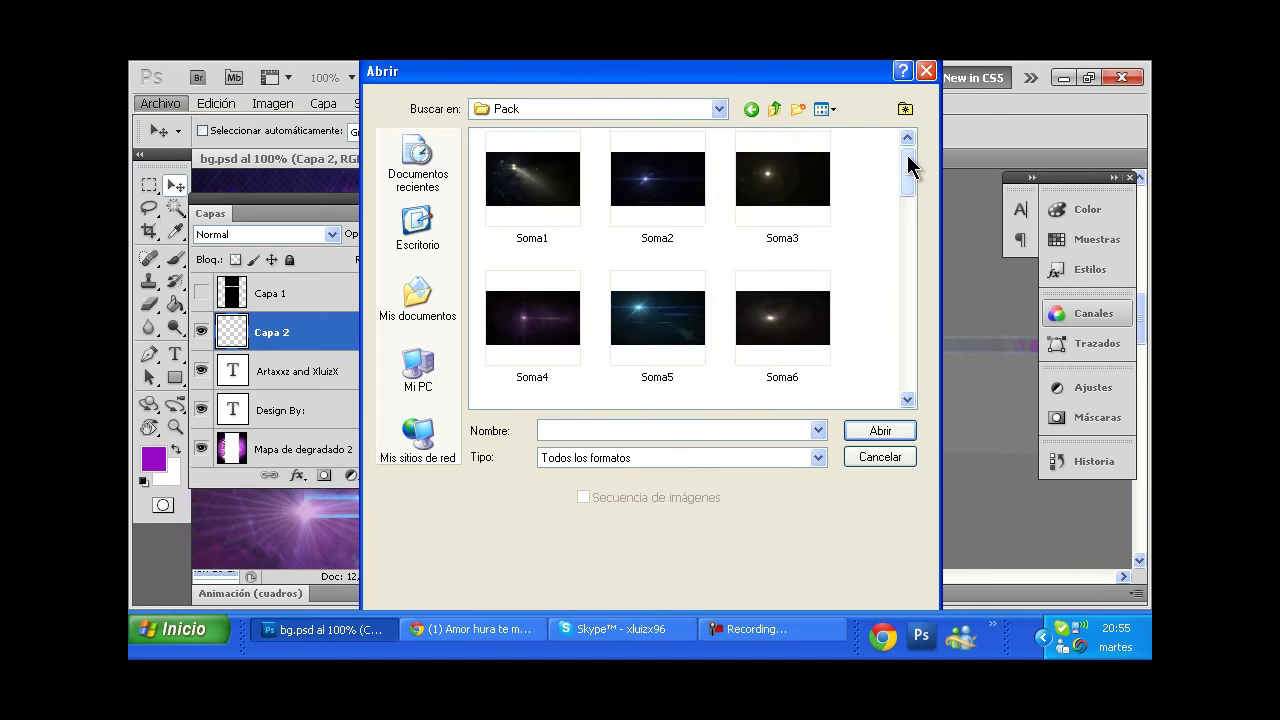
drag(909, 166, 909, 320)
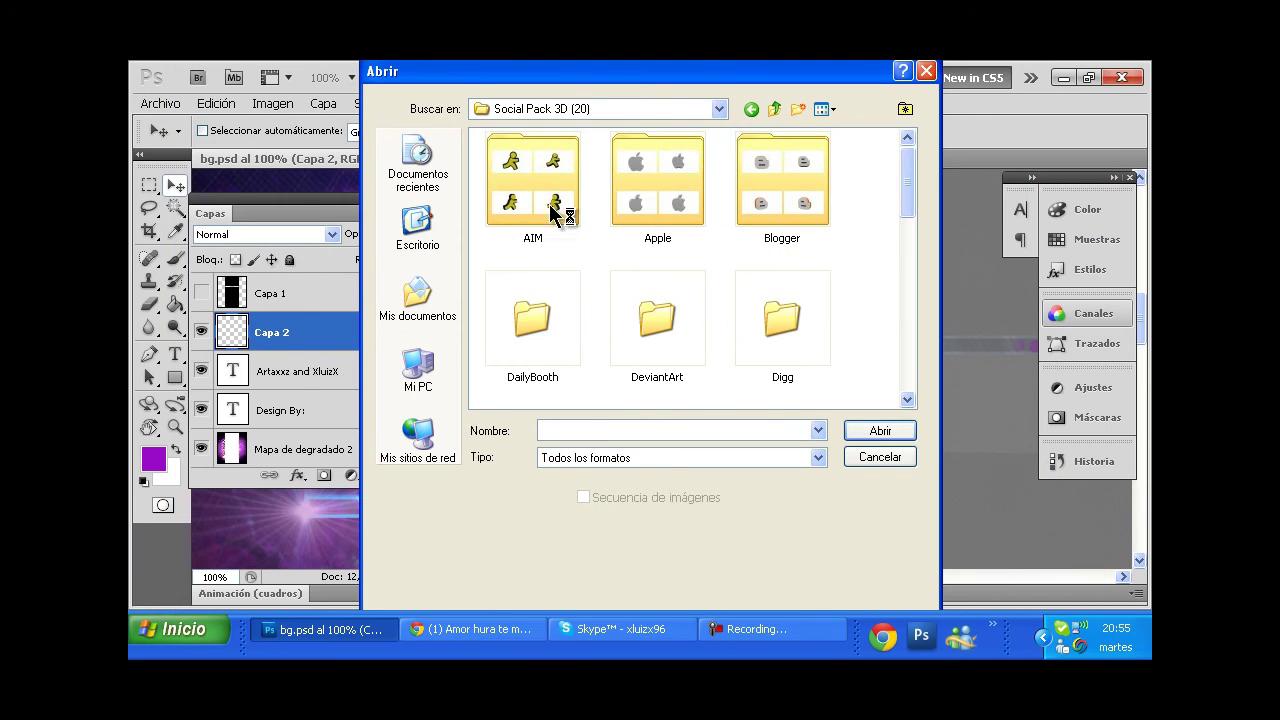
double_click(551, 209)
key(BackSpace)
drag(914, 249, 914, 277)
scroll(537, 251, down, 3)
double_click(537, 251)
double_click(781, 184)
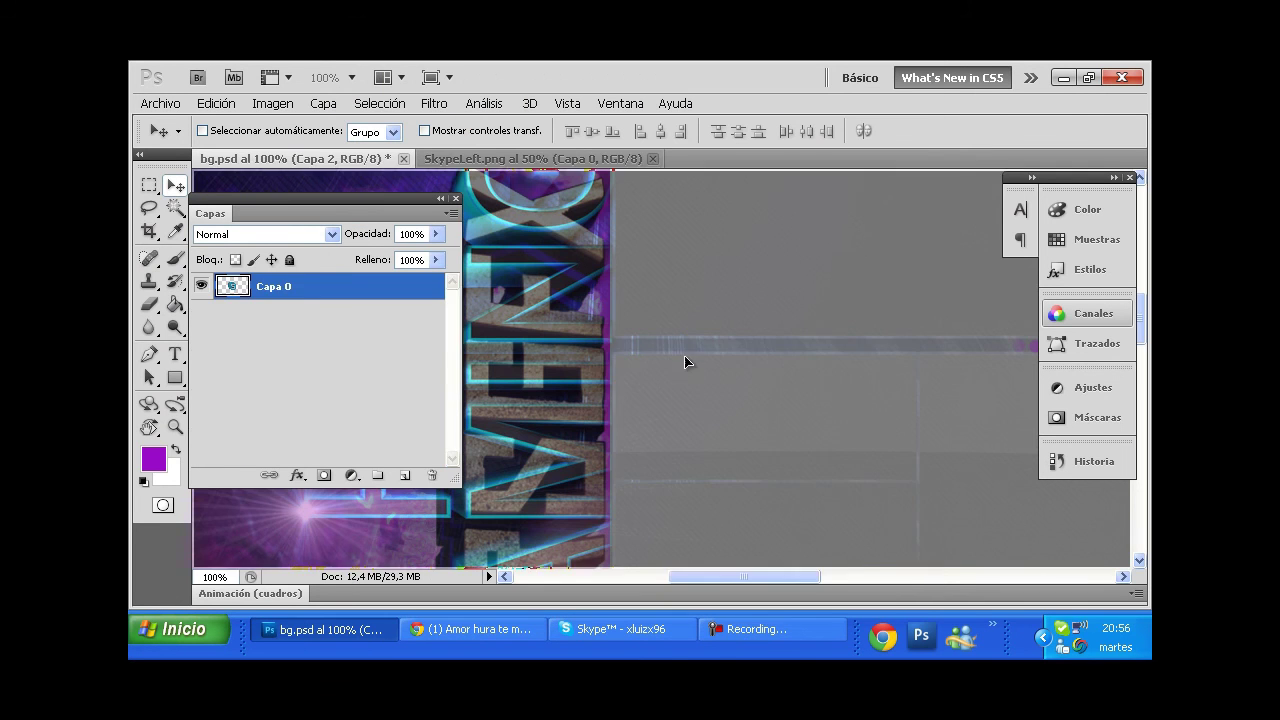
Step: Place the Skype icon in the poster at about 24% size and close its file
drag(628, 371, 686, 363)
key(ctrl+t)
mouse_move(957, 263)
mouse_down()
mouse_move(668, 531)
mouse_move(952, 325)
mouse_move(693, 393)
mouse_move(942, 317)
mouse_move(620, 154)
mouse_up()
key(Return)
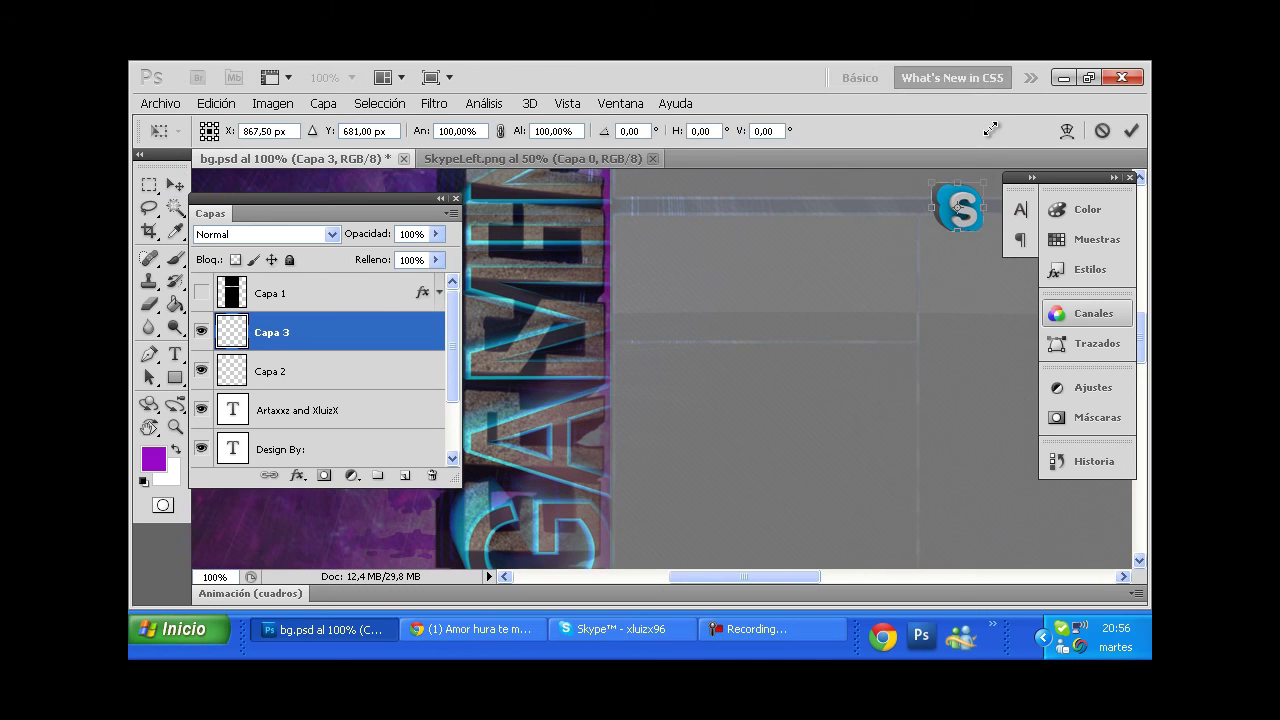
click(652, 158)
Step: Bring in the YouTube logo at about 24% size, then flatten the poster
key(ctrl+o)
scroll(903, 314, down, 3)
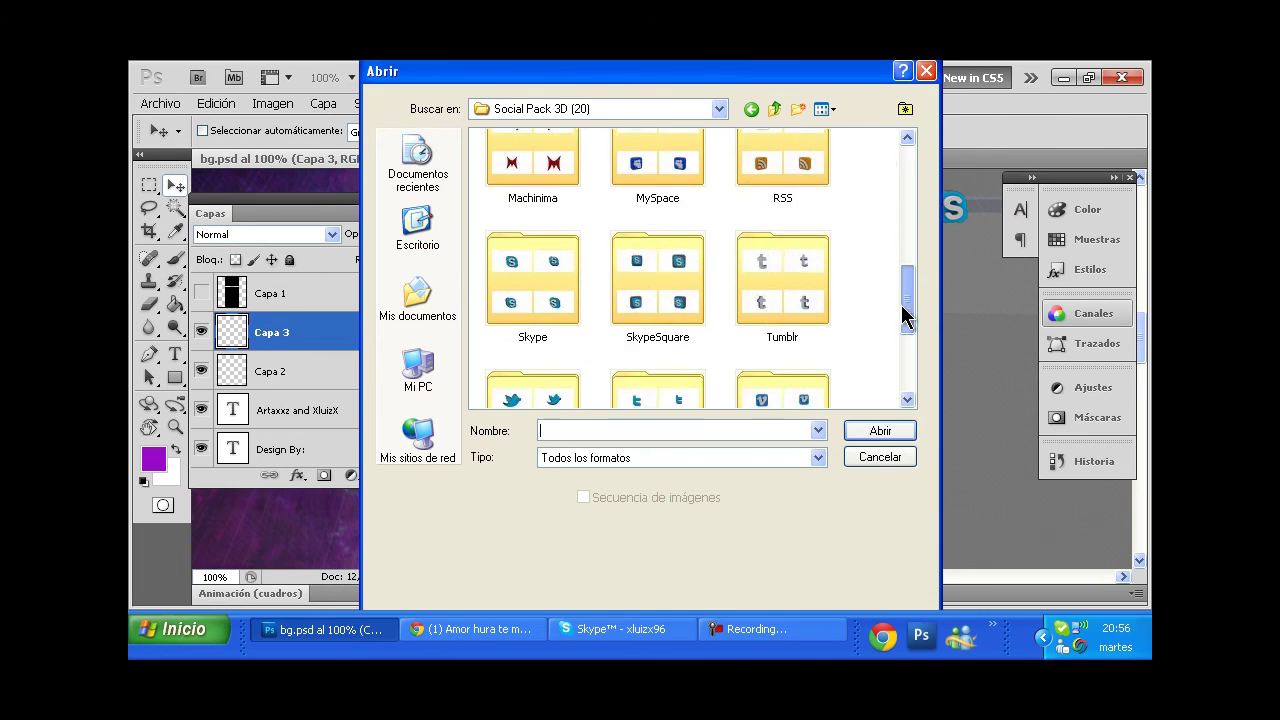
double_click(766, 190)
drag(640, 380, 300, 158)
key(ctrl+t)
mouse_move(914, 257)
mouse_down()
mouse_move(690, 528)
mouse_move(777, 357)
mouse_move(893, 206)
mouse_up()
key(Return)
click(323, 103)
click(446, 608)
Step: Undo the flatten to restore the separate layers, and select the Mapa de degradado 2 layer
click(565, 298)
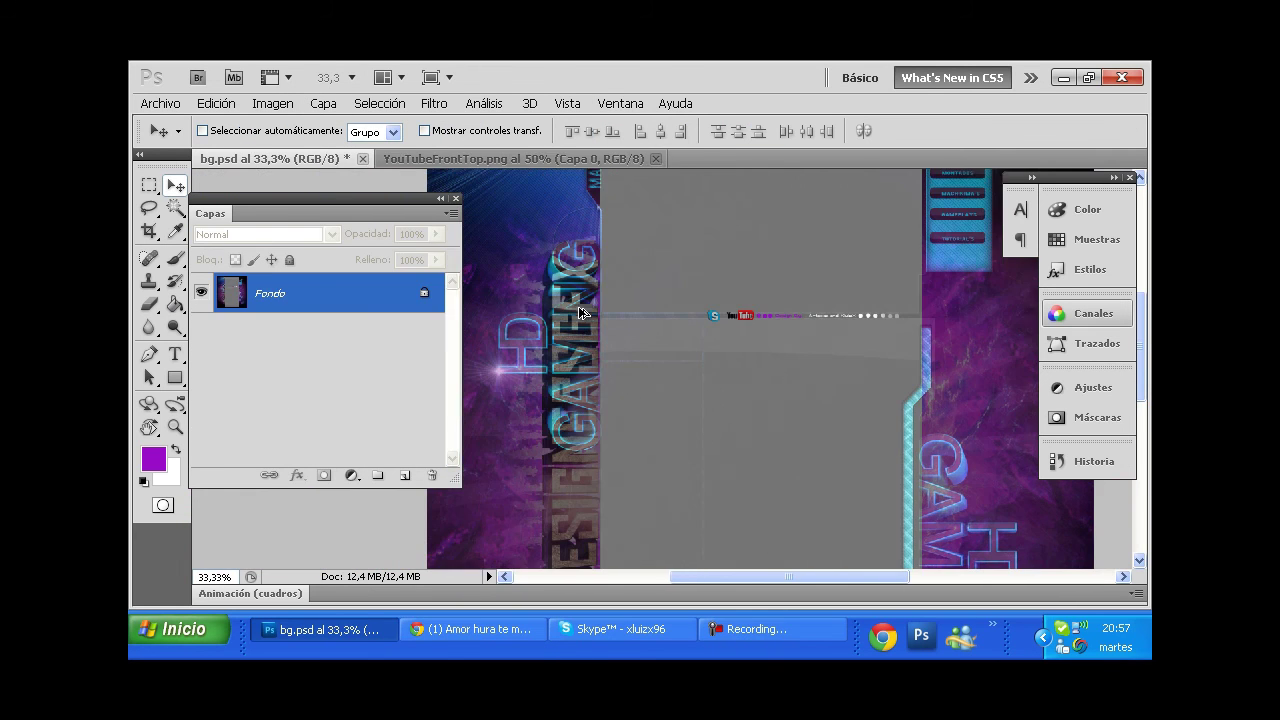
key(m)
click(405, 475)
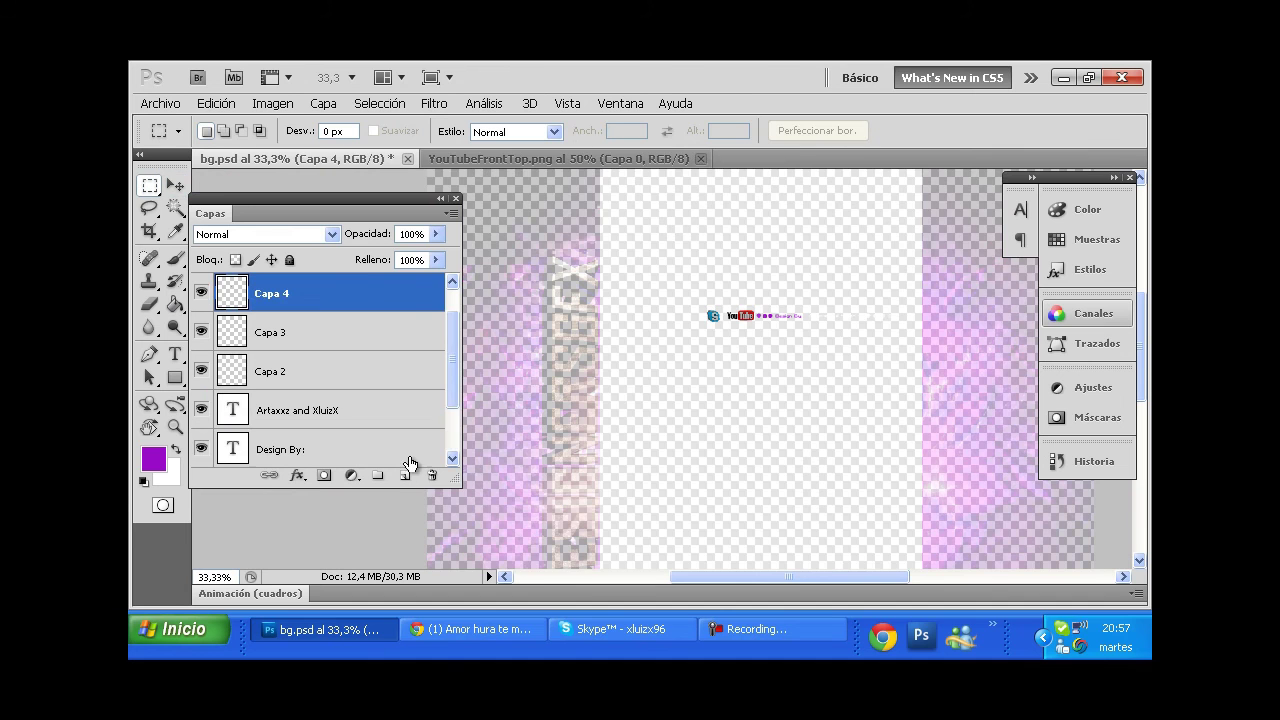
scroll(254, 358, down, 2)
click(300, 409)
scroll(598, 242, up, 4)
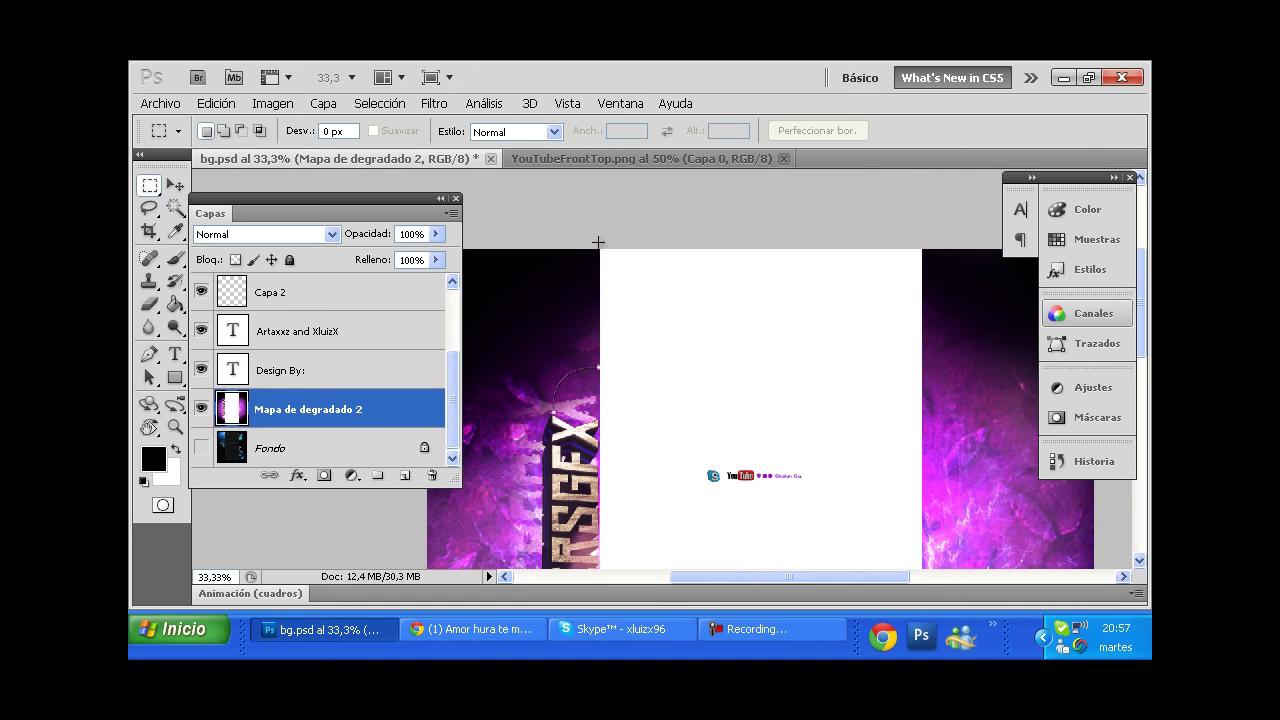
Step: Fill the poster's white centre strip with black using the Paint Bucket
scroll(600, 247, down, 3)
click(175, 303)
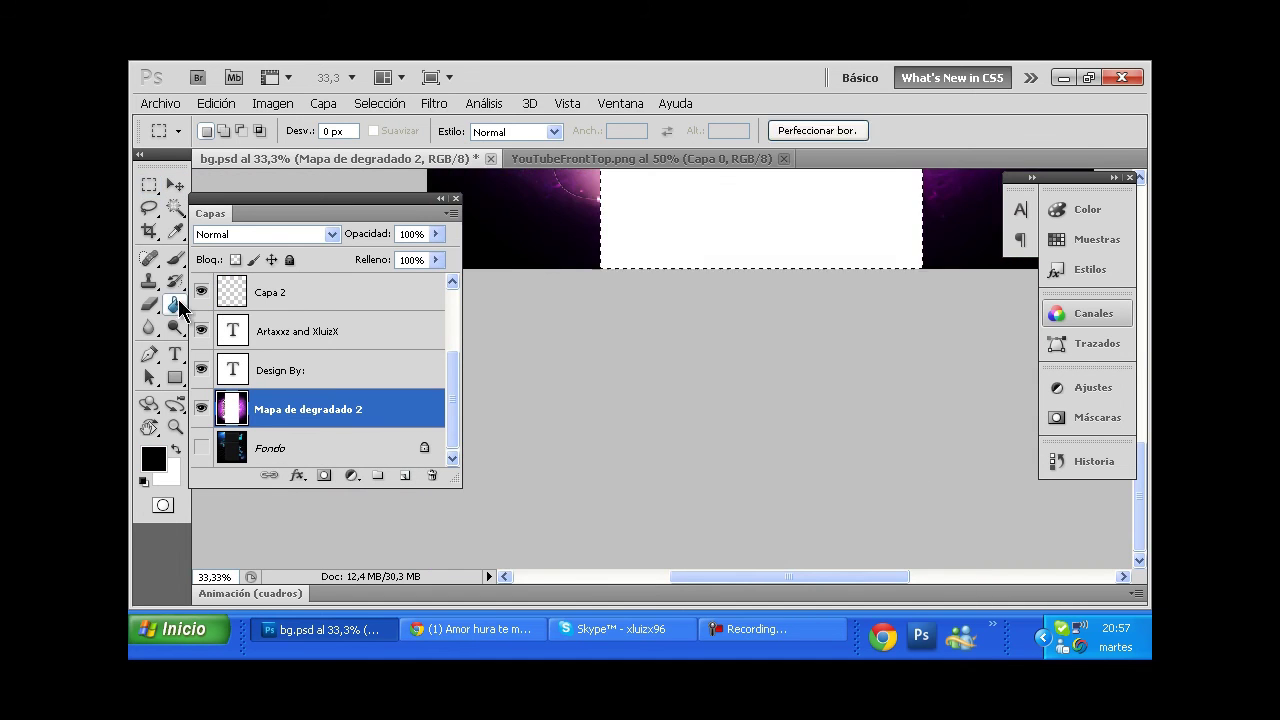
scroll(600, 300, up, 3)
click(760, 400)
click(323, 103)
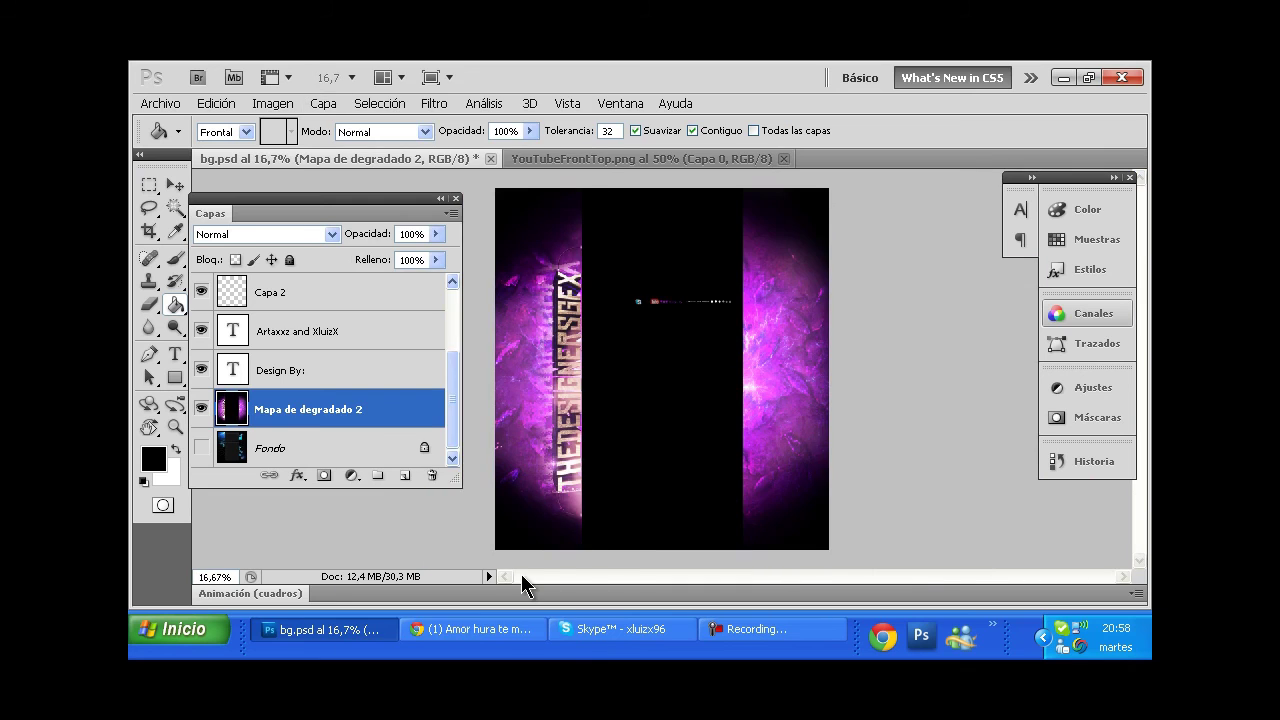